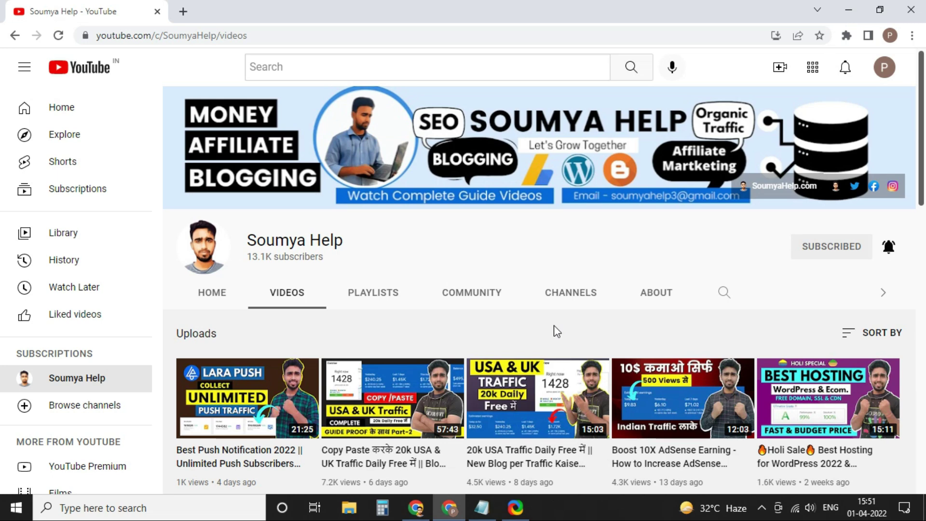
# Step: Open the Ad Inserter plugin's settings page in the WordPress dashboard
pyautogui.moveTo(547, 386)
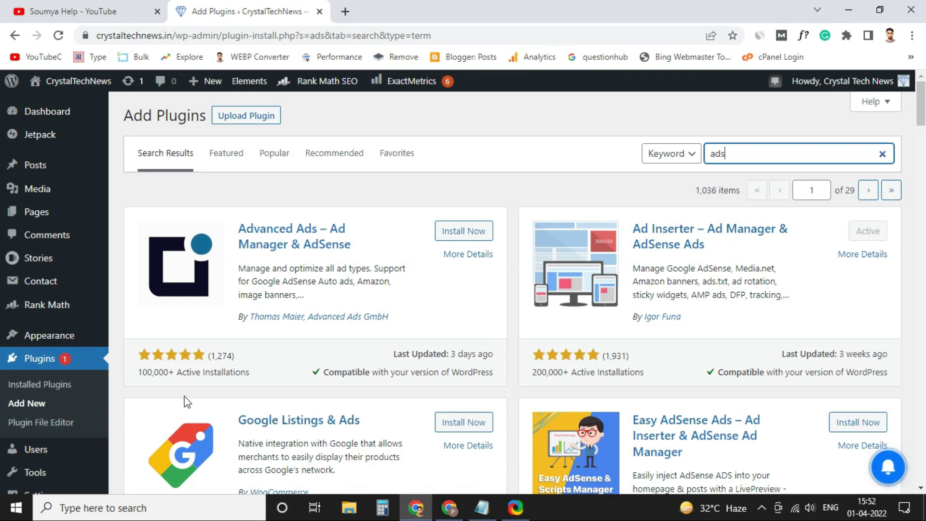
pyautogui.scroll(-4, 355, 314)
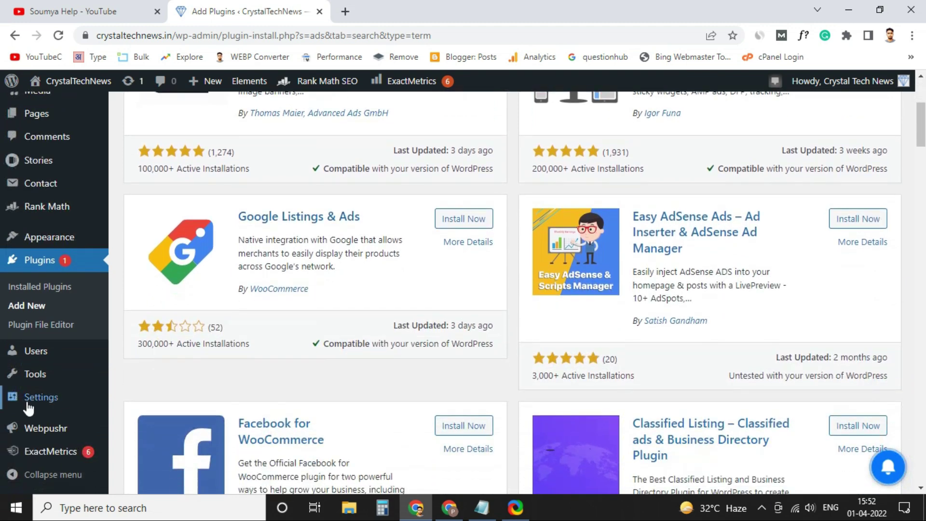
pyautogui.moveTo(43, 398)
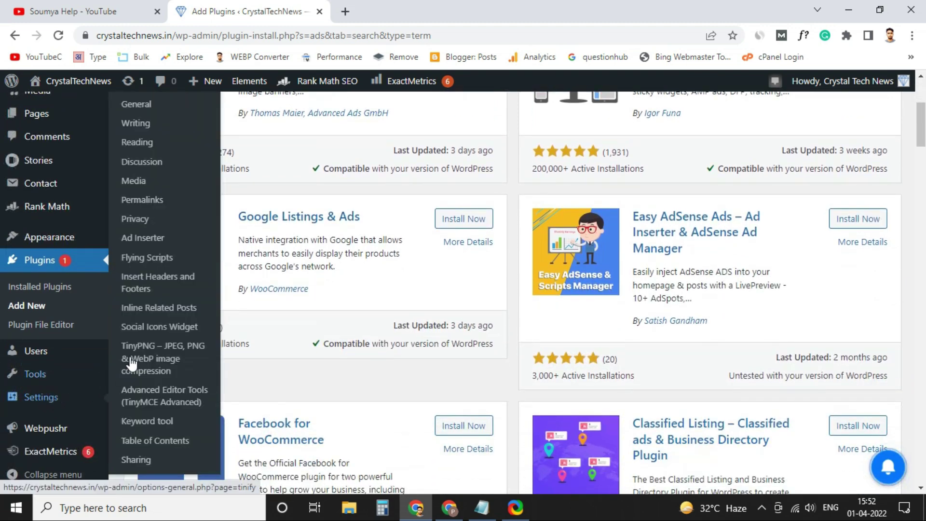
pyautogui.click(151, 246)
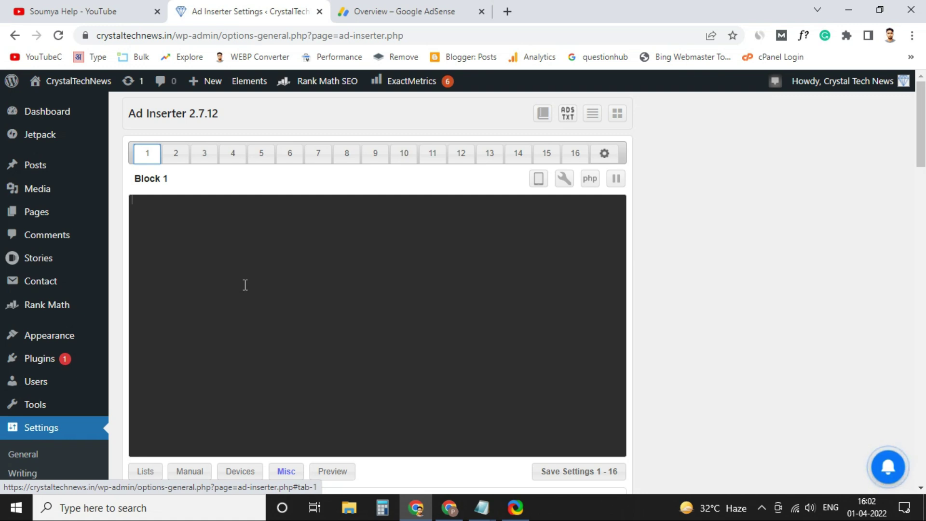
# Step: Paste the AdSense code of the DisplayAds-1 display ad unit into Ad Inserter block 1
pyautogui.hotkey('ctrl', 'l')
pyautogui.press('BackSpace')
pyautogui.click(375, 8)
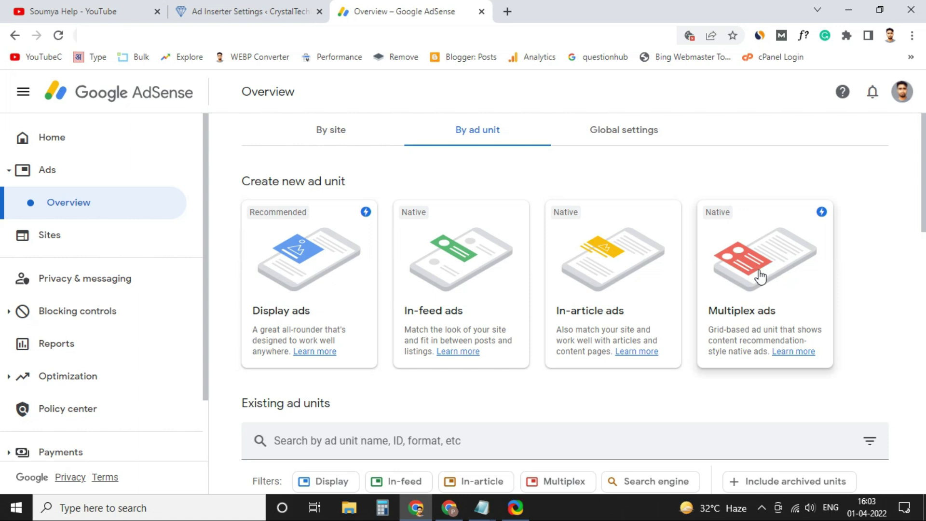
pyautogui.click(254, 7)
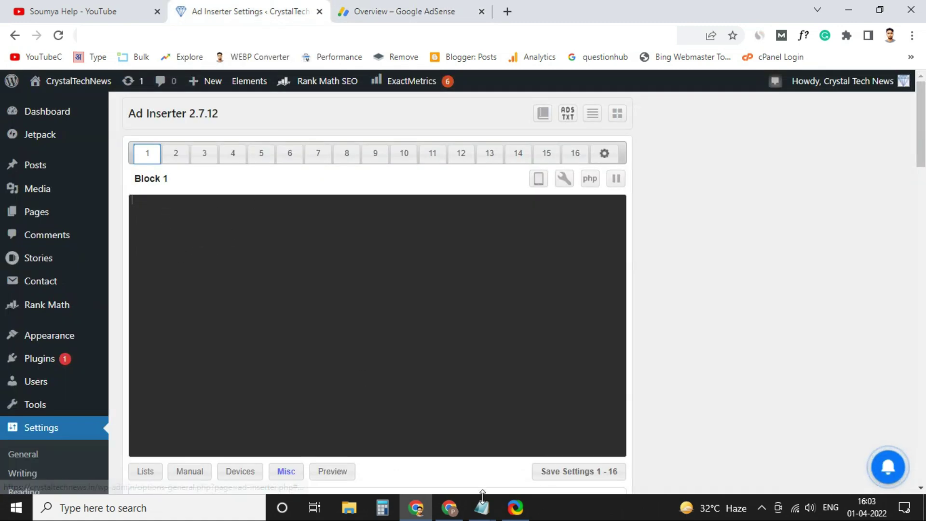
pyautogui.hotkey('ctrl', 'v')
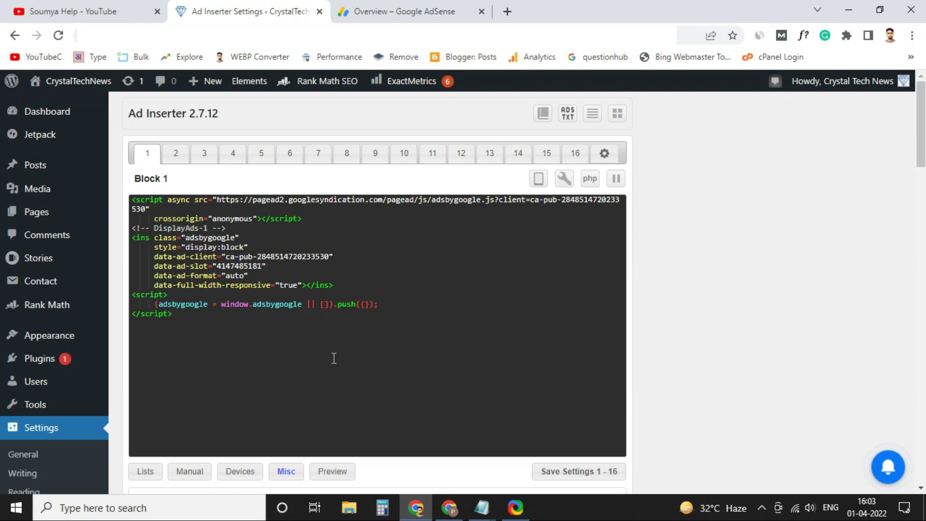
# Step: Set block 1's insertion to Before post and its alignment to Center
pyautogui.scroll(-7, 306, 340)
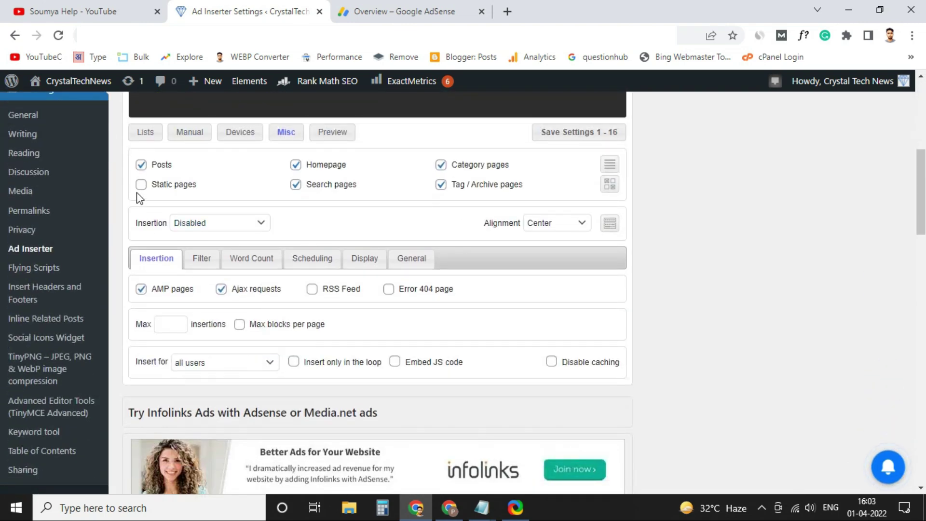
pyautogui.click(257, 229)
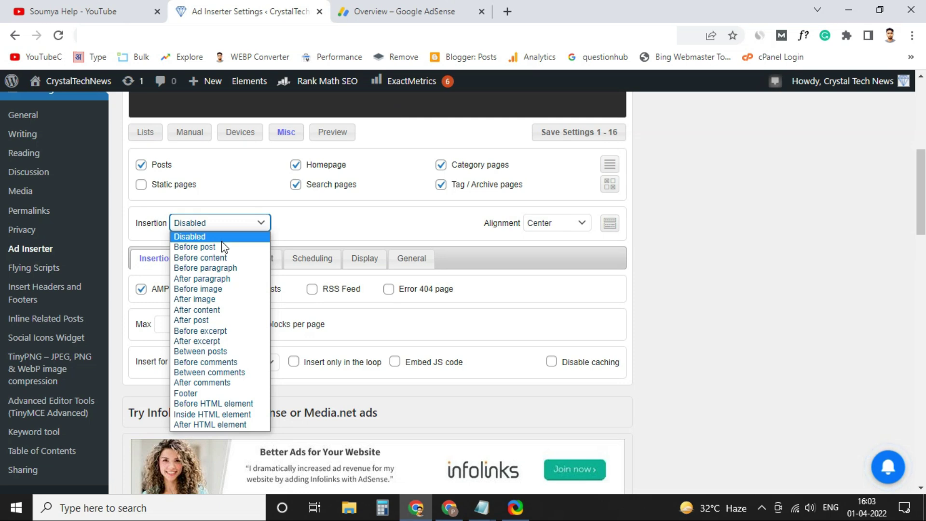
pyautogui.click(236, 244)
pyautogui.scroll(1, 238, 249)
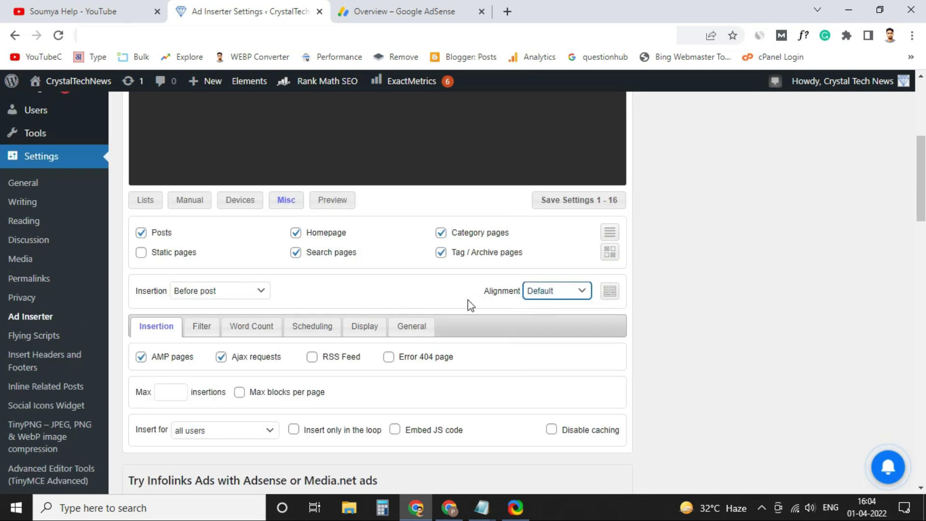
pyautogui.click(549, 295)
pyautogui.click(550, 325)
# Step: Disable block 1 on search, tag/archive and category pages, and save the Ad Inserter settings
pyautogui.click(314, 257)
pyautogui.click(440, 252)
pyautogui.click(440, 233)
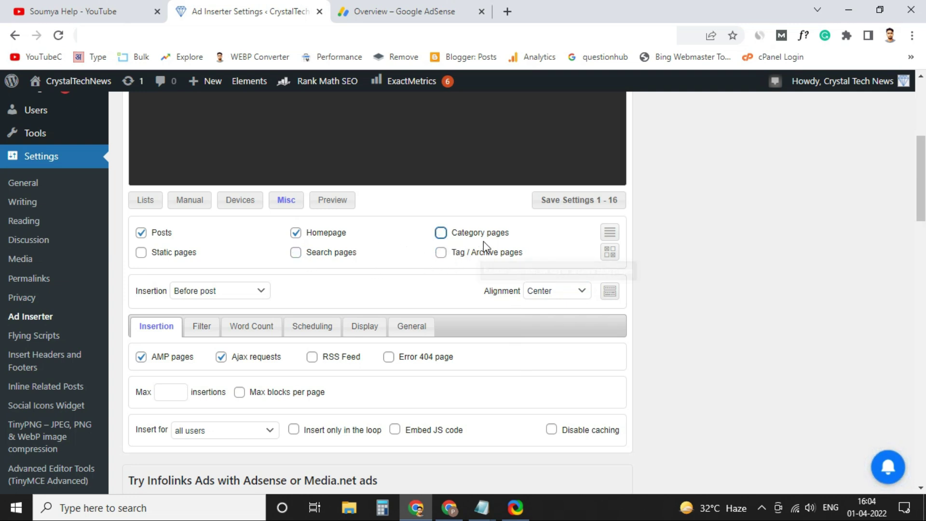
pyautogui.click(571, 200)
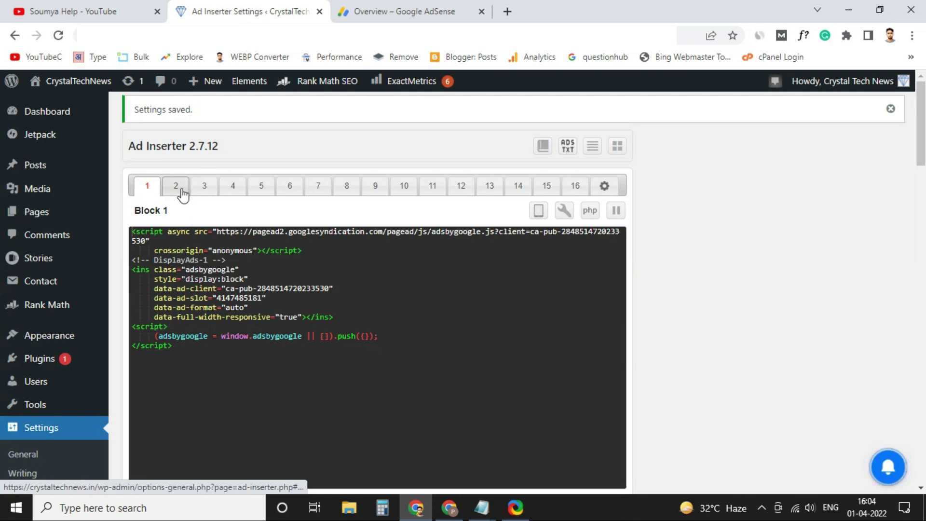
pyautogui.scroll(-3, 554, 333)
pyautogui.scroll(-3, 492, 421)
pyautogui.scroll(6, 372, 355)
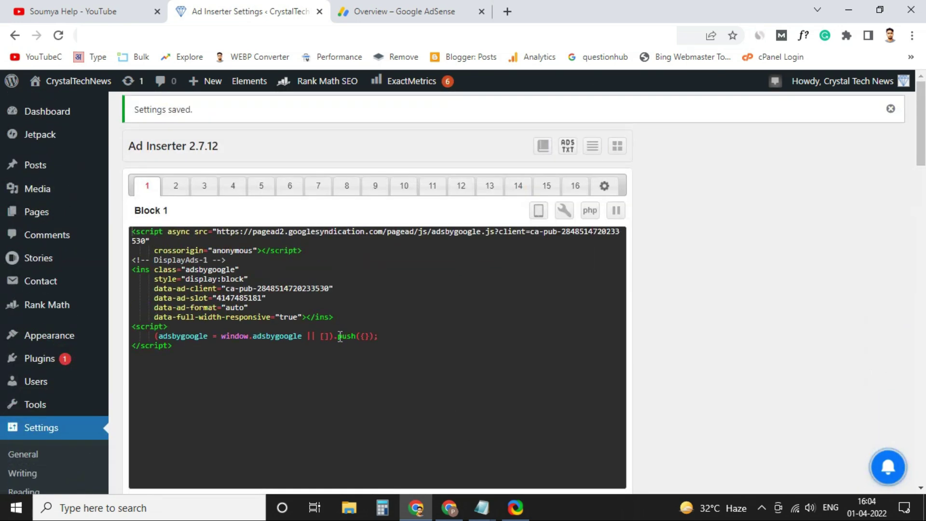
# Step: Paste the AdSense code of the DisplayAds-2 ad unit into block 2
pyautogui.click(180, 195)
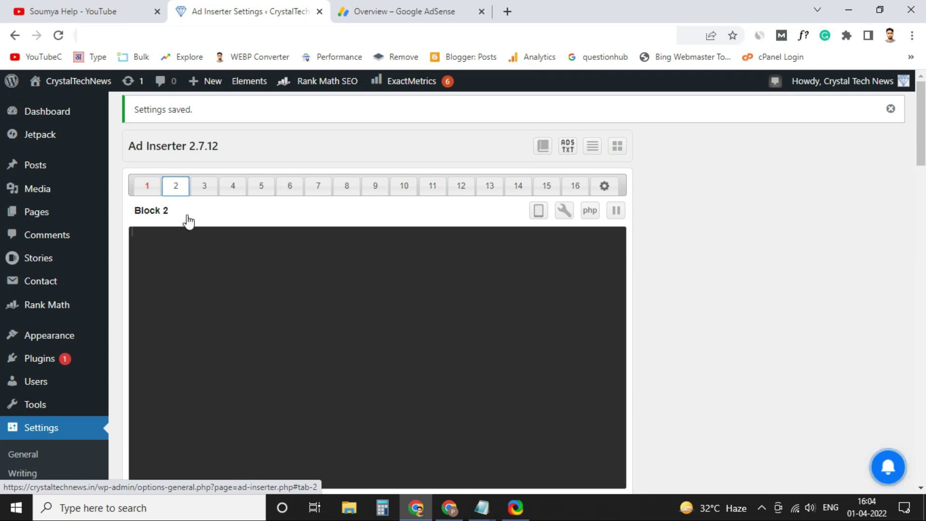
pyautogui.click(134, 211)
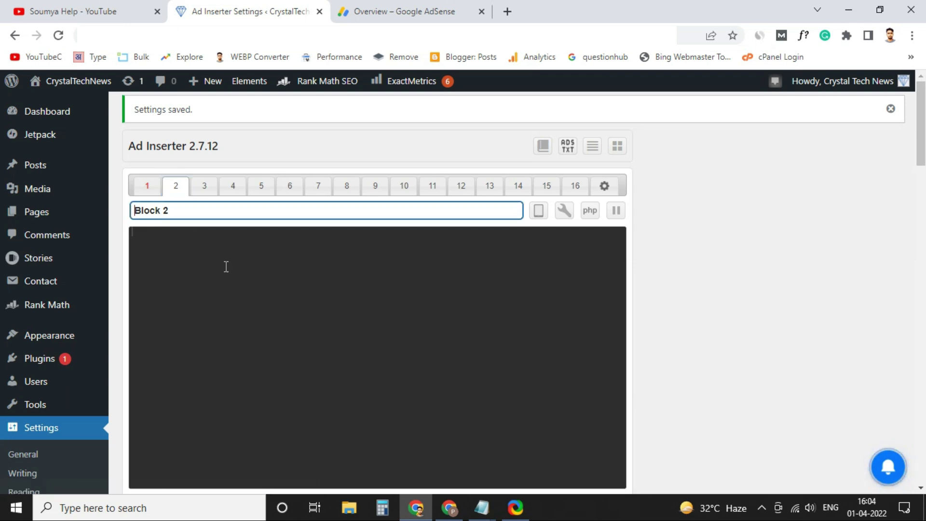
pyautogui.click(226, 267)
pyautogui.hotkey('ctrl', 'v')
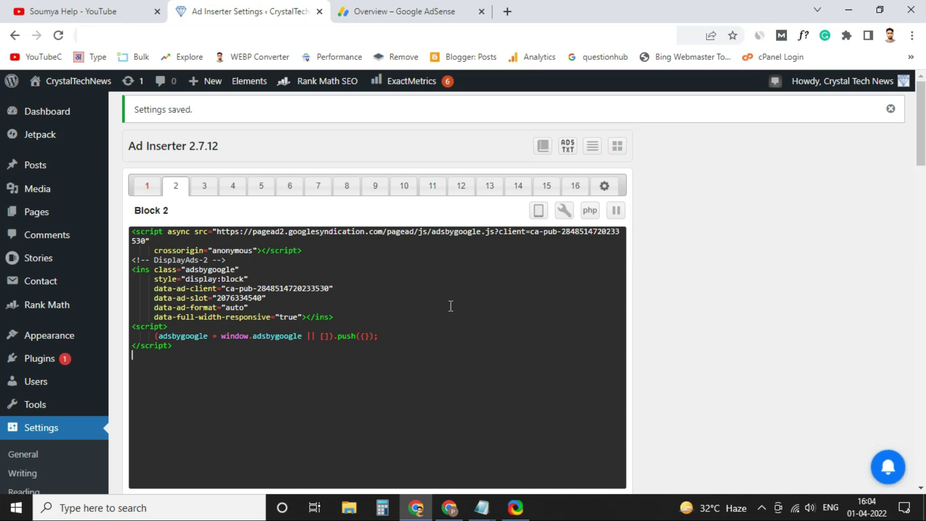
pyautogui.click(366, 9)
# Step: Set block 2's insertion to Before content and its alignment to Center
pyautogui.scroll(-7, 410, 340)
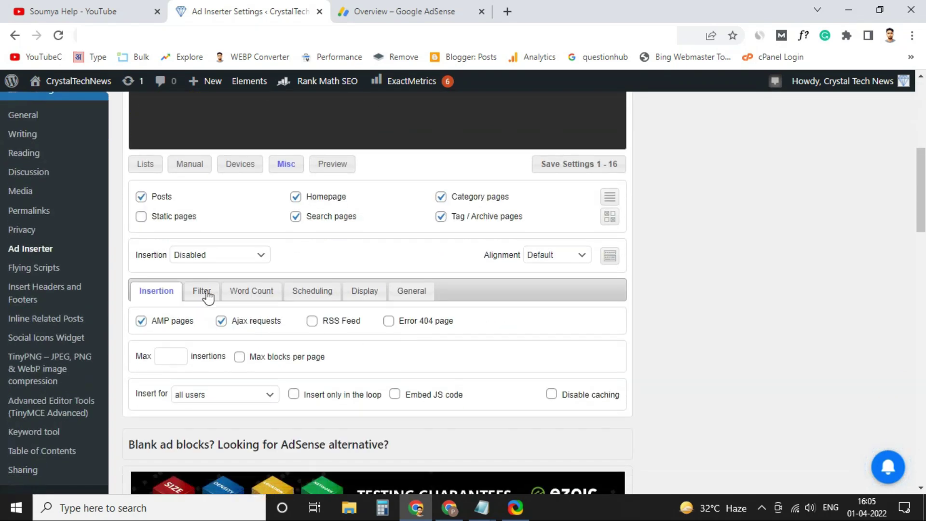
pyautogui.click(238, 256)
pyautogui.click(205, 289)
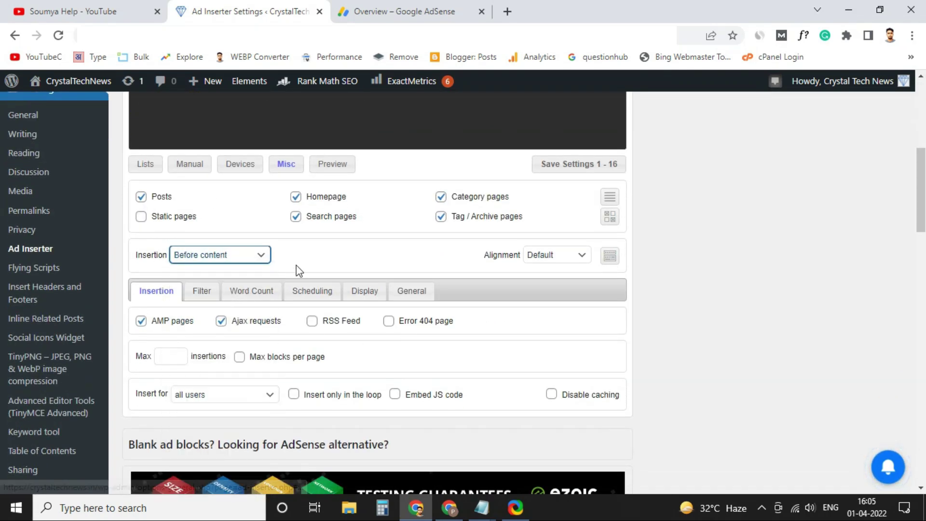
pyautogui.click(262, 255)
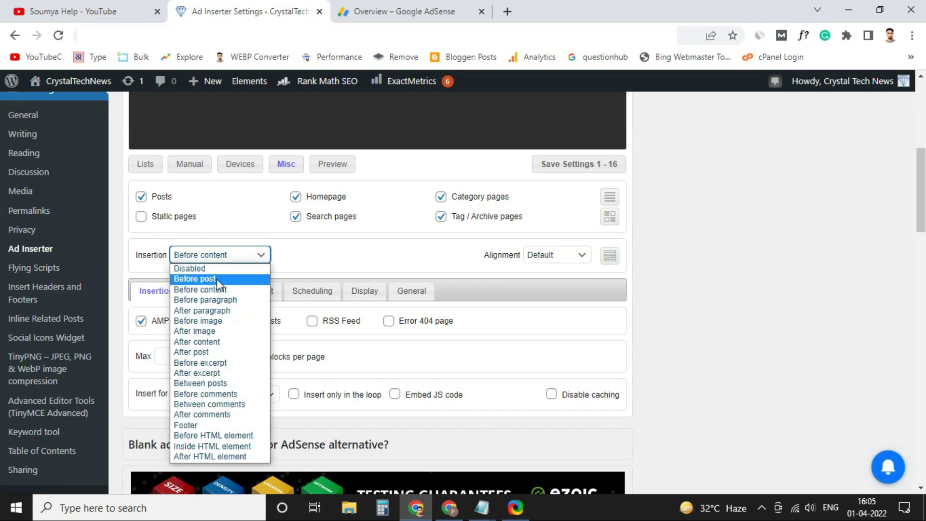
pyautogui.click(311, 255)
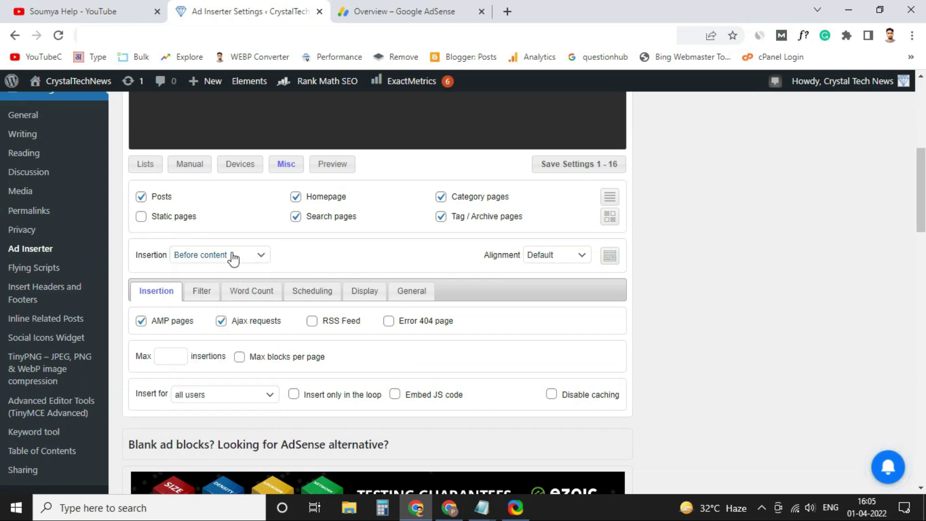
pyautogui.click(567, 258)
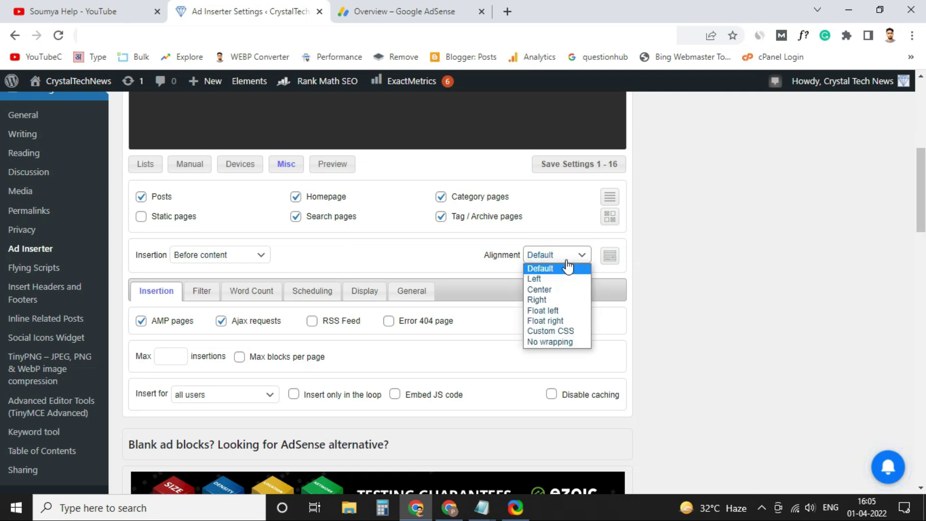
pyautogui.click(546, 289)
# Step: Disable block 2 on tag/archive, category and search pages, and save the settings
pyautogui.click(439, 216)
pyautogui.click(441, 196)
pyautogui.click(296, 216)
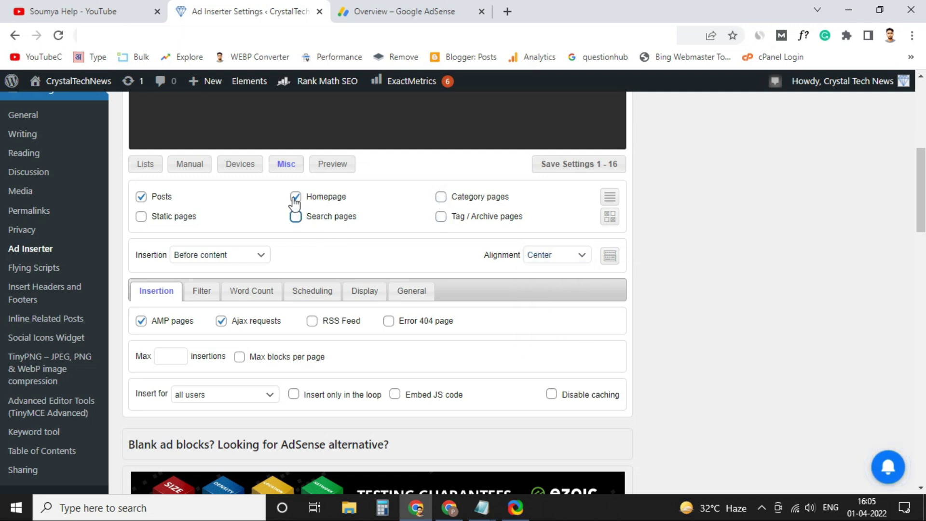
pyautogui.click(563, 165)
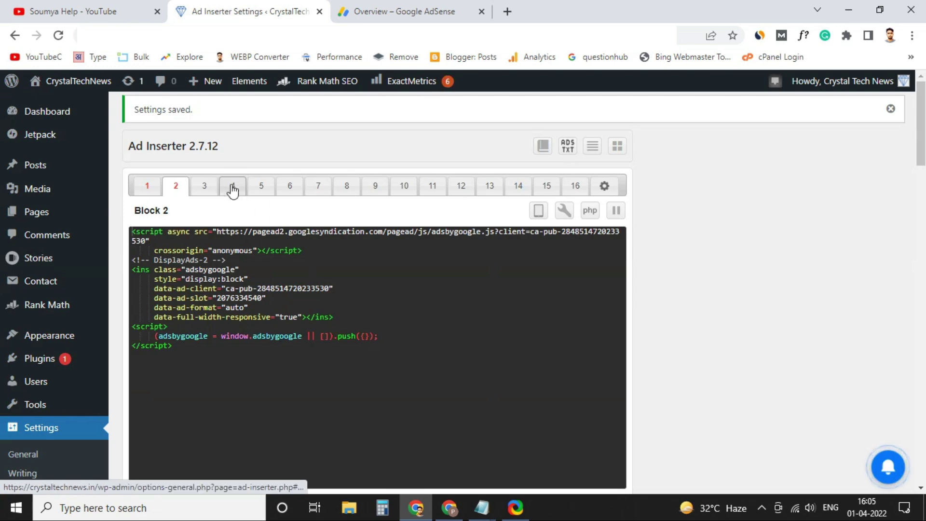
# Step: Paste the AdSense code of the DisplayAds-3 ad unit into block 3
pyautogui.click(201, 186)
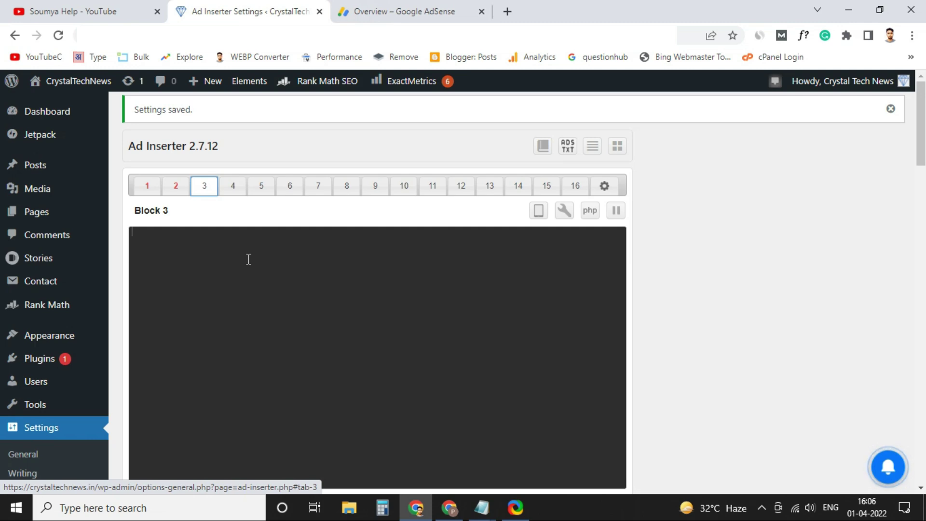
pyautogui.click(436, 10)
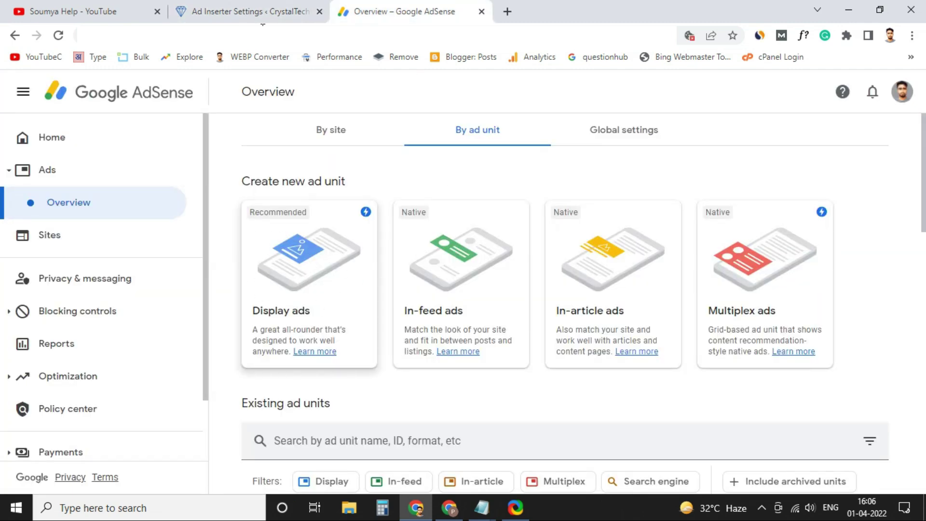
pyautogui.click(248, 11)
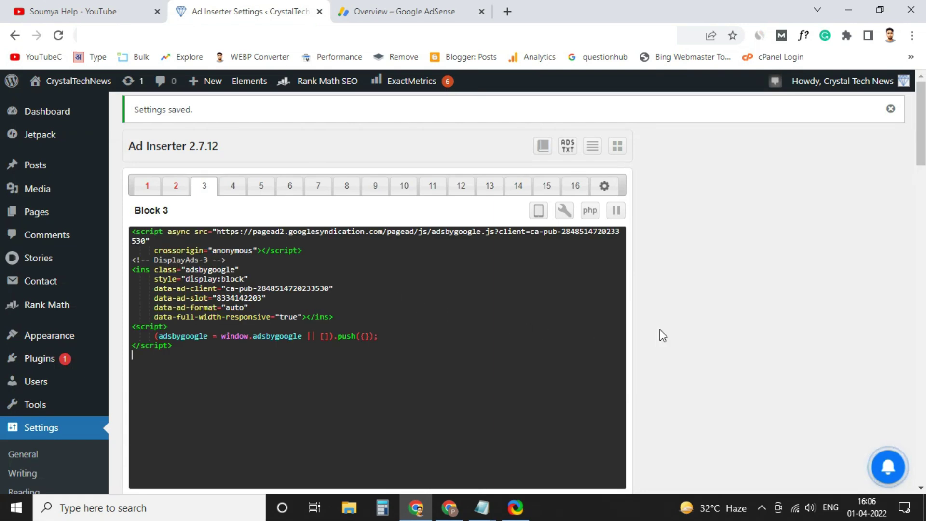
# Step: Set block 3's insertion to After paragraph with paragraph number 4
pyautogui.scroll(-7, 663, 335)
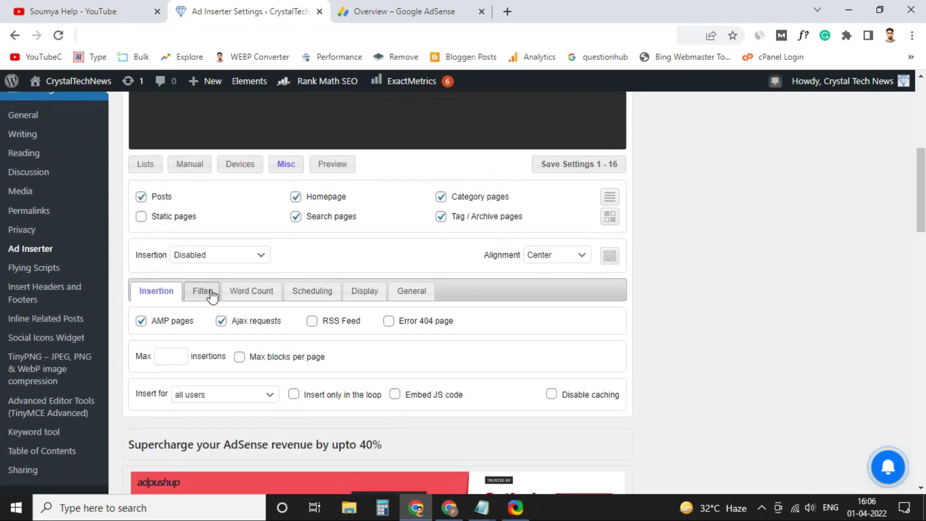
pyautogui.click(219, 256)
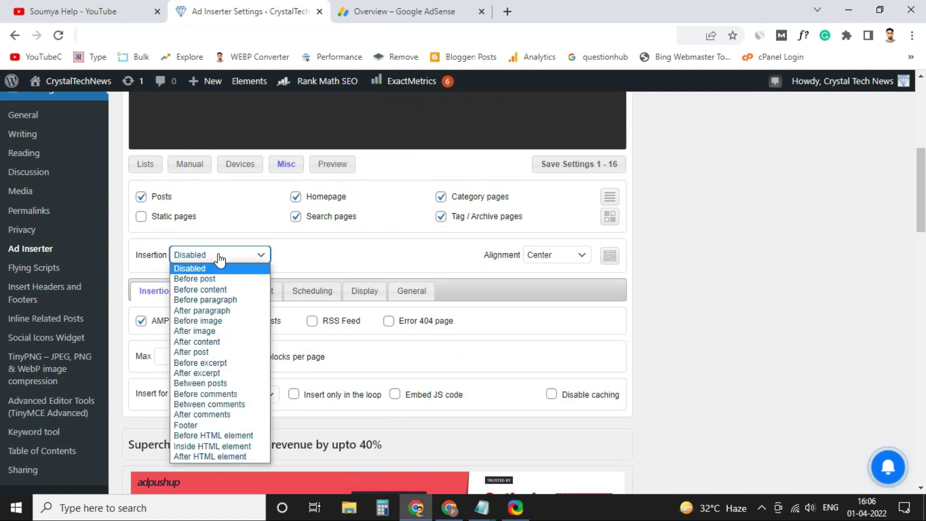
pyautogui.click(204, 310)
pyautogui.doubleClick(319, 259)
pyautogui.write('4')
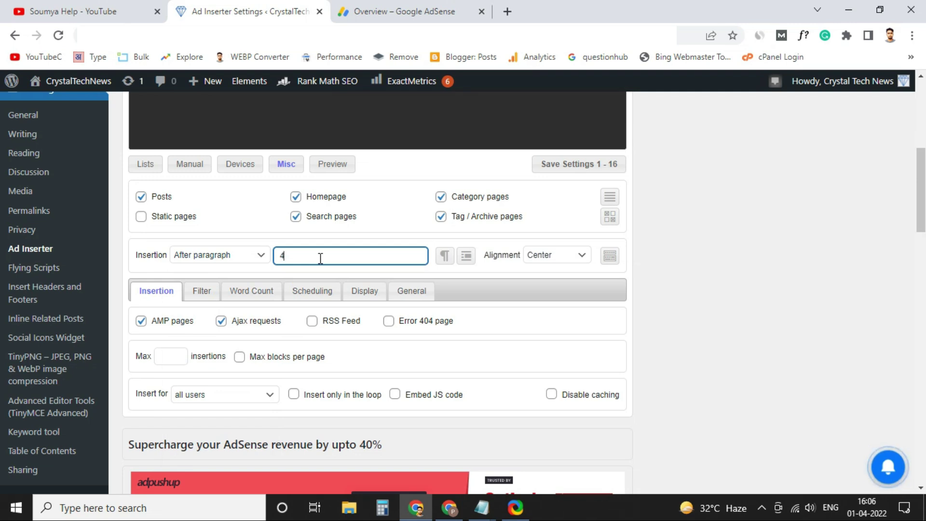
# Step: Disable block 3 on search, category and tag/archive pages
pyautogui.click(296, 217)
pyautogui.click(447, 198)
pyautogui.click(441, 216)
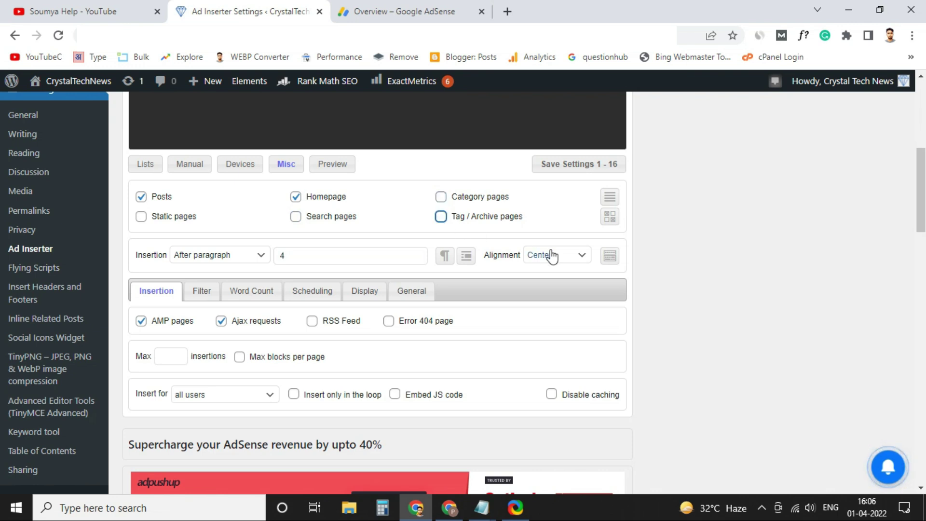
# Step: Choose Center alignment for block 3 and save the Ad Inserter settings
pyautogui.click(555, 254)
pyautogui.click(549, 290)
pyautogui.click(579, 164)
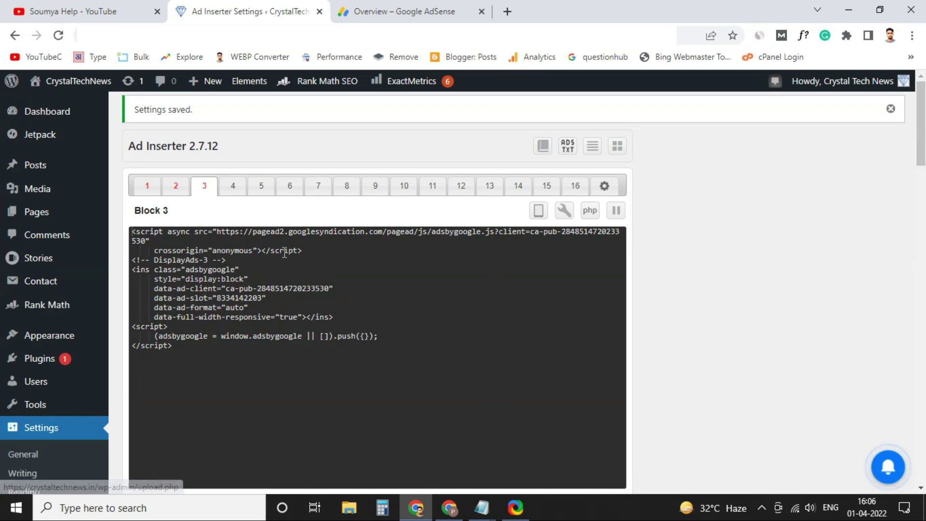
# Step: Paste the AdSense Multiplex ad code with the autorelaxed format into block 4
pyautogui.click(229, 187)
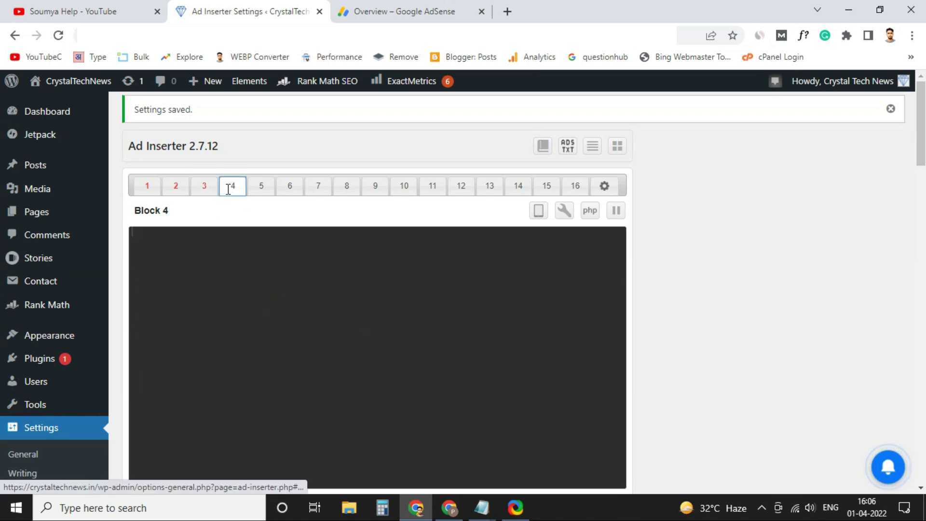
pyautogui.click(400, 11)
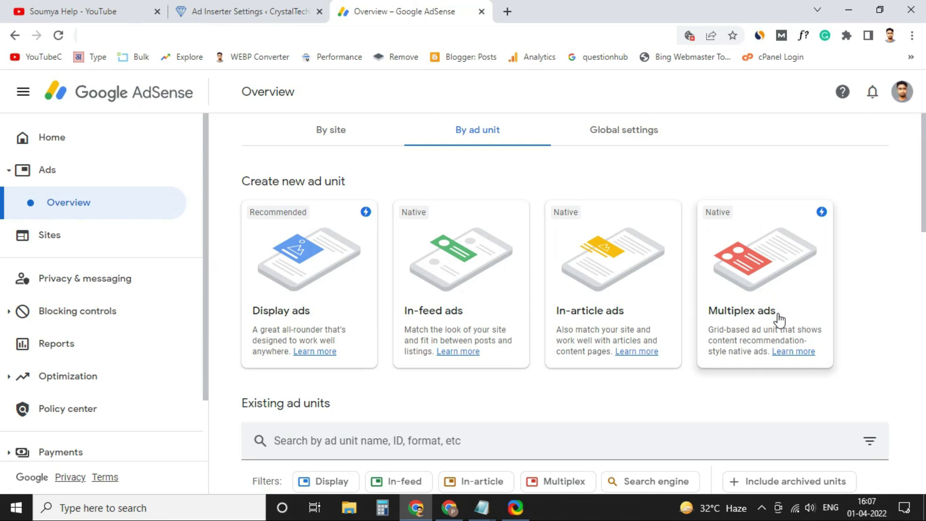
pyautogui.hotkey('ctrl', 'shift', 'Tab')
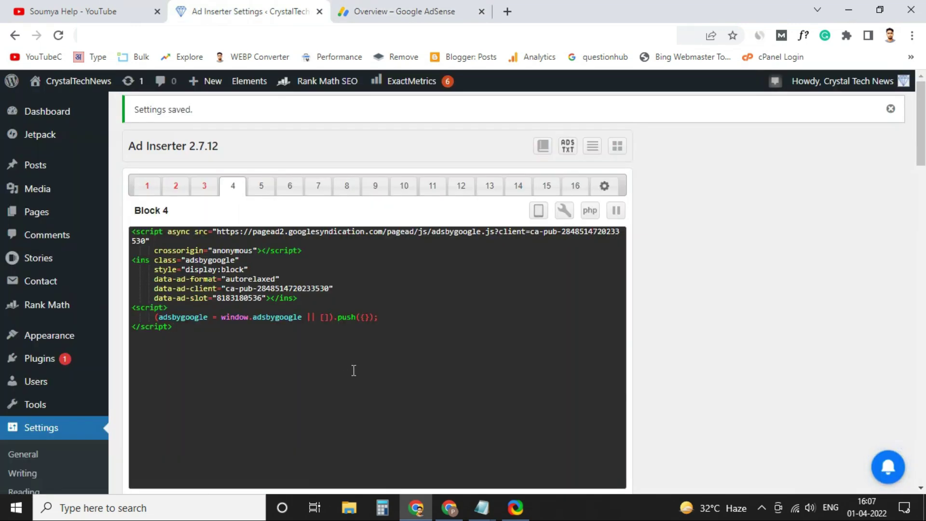
pyautogui.scroll(-7, 619, 336)
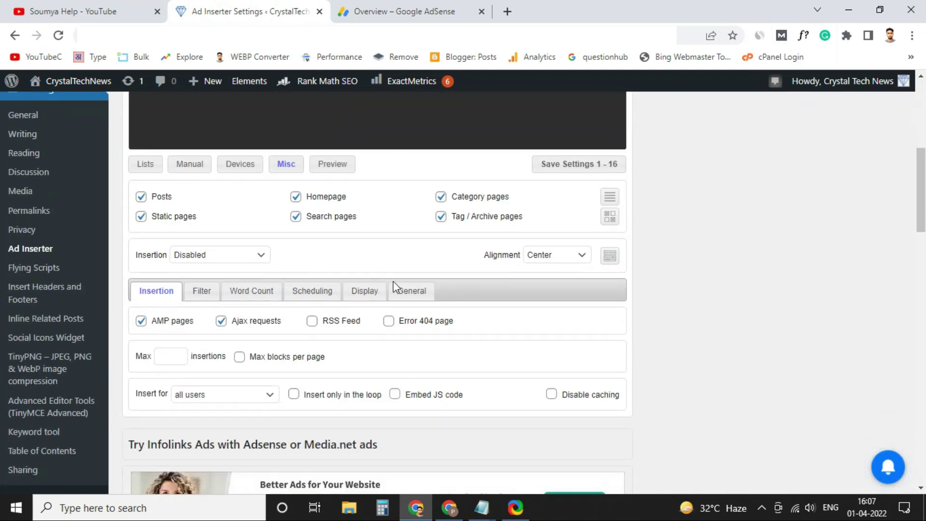
# Step: Disable block 4 on search, tag/archive and category pages
pyautogui.click(295, 216)
pyautogui.click(441, 216)
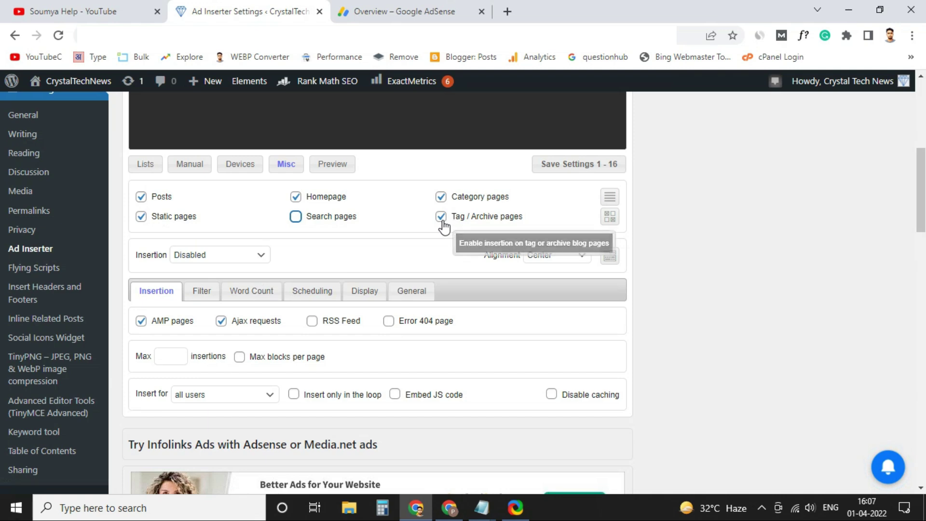
pyautogui.click(440, 197)
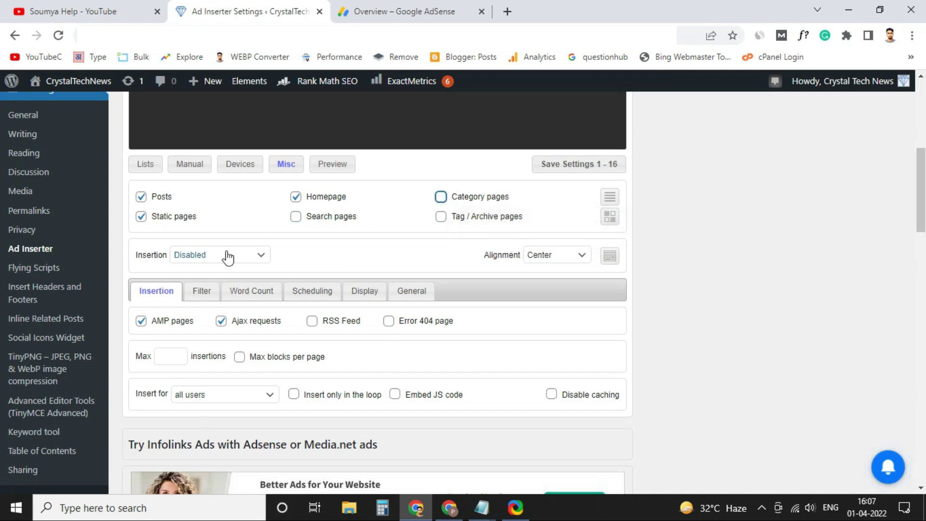
# Step: Set block 4's insertion to After post and save the Ad Inserter settings
pyautogui.click(229, 255)
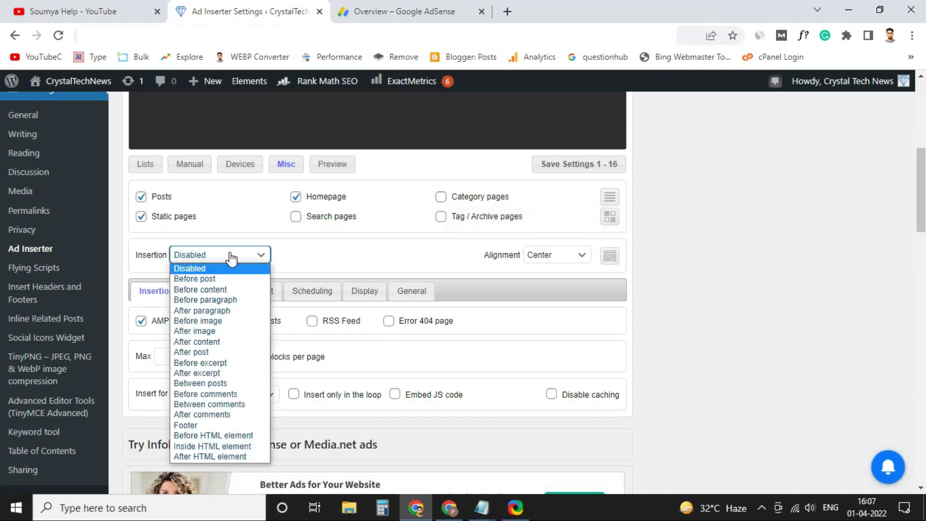
pyautogui.click(210, 351)
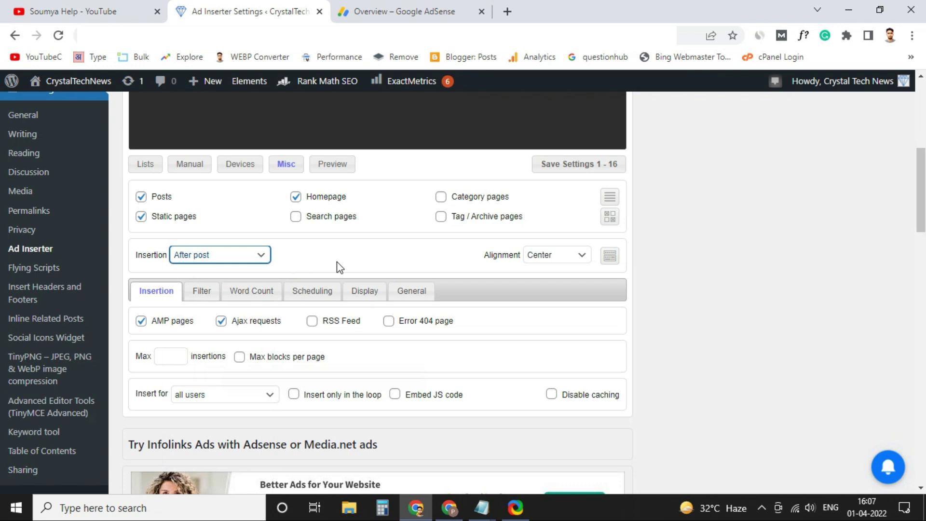
pyautogui.click(577, 164)
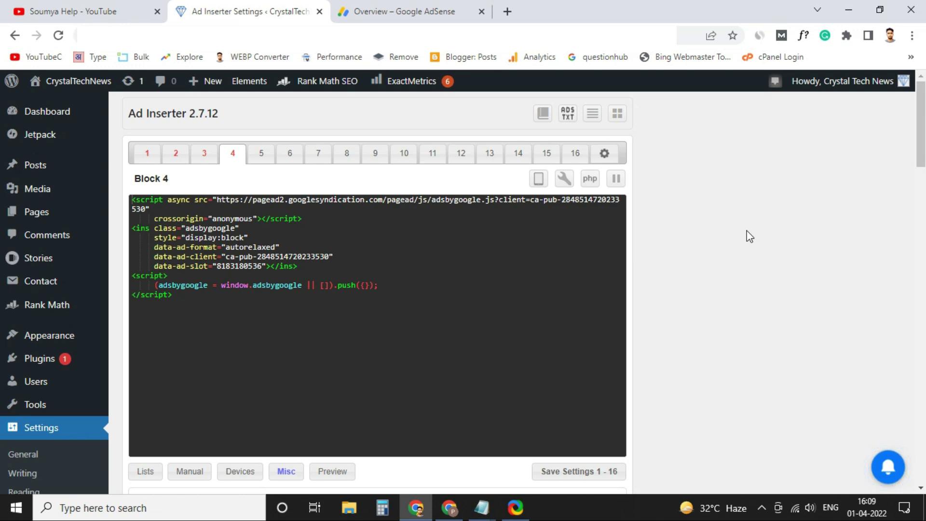
# Step: Open soumyahelp.com in a new browser tab and open its article on adding responsive sticky footer ads on WordPress & Blogger
pyautogui.click(508, 12)
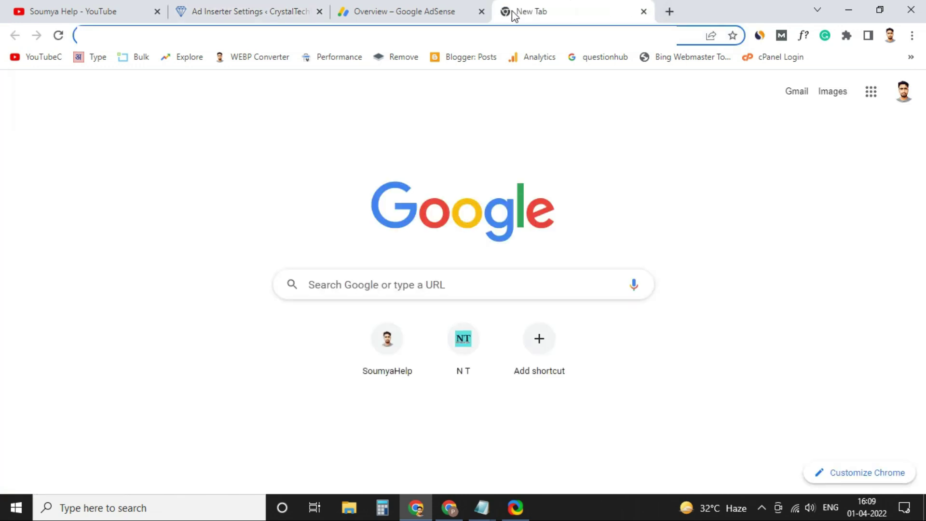
pyautogui.write('sou')
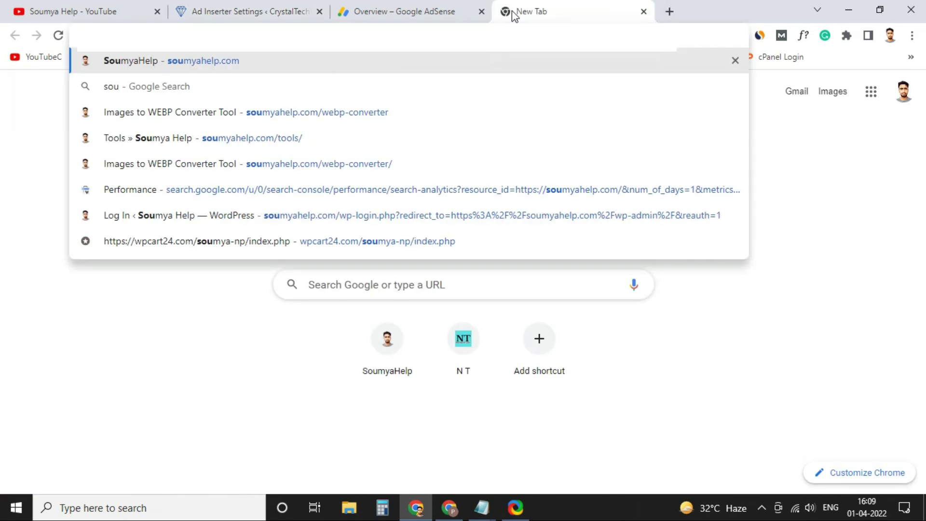
pyautogui.press('Return')
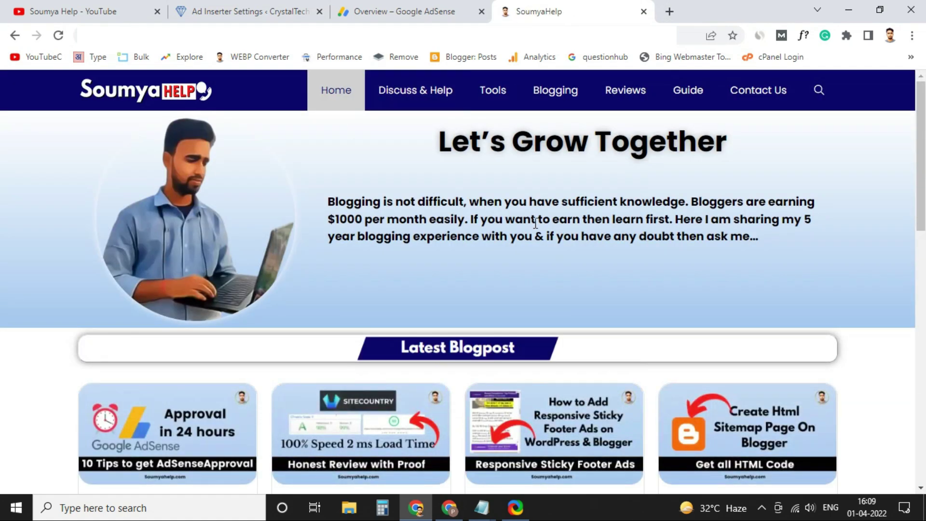
pyautogui.scroll(-3, 535, 223)
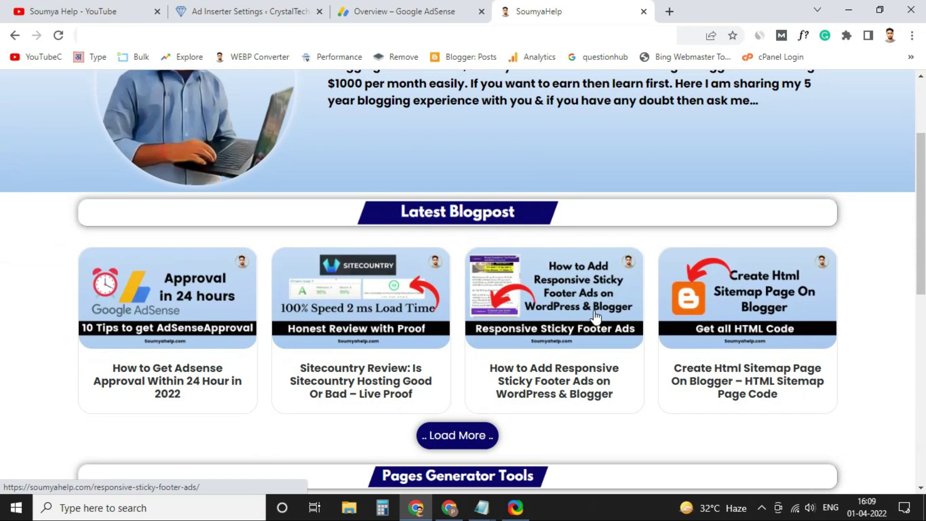
pyautogui.scroll(-1, 597, 316)
pyautogui.click(571, 314)
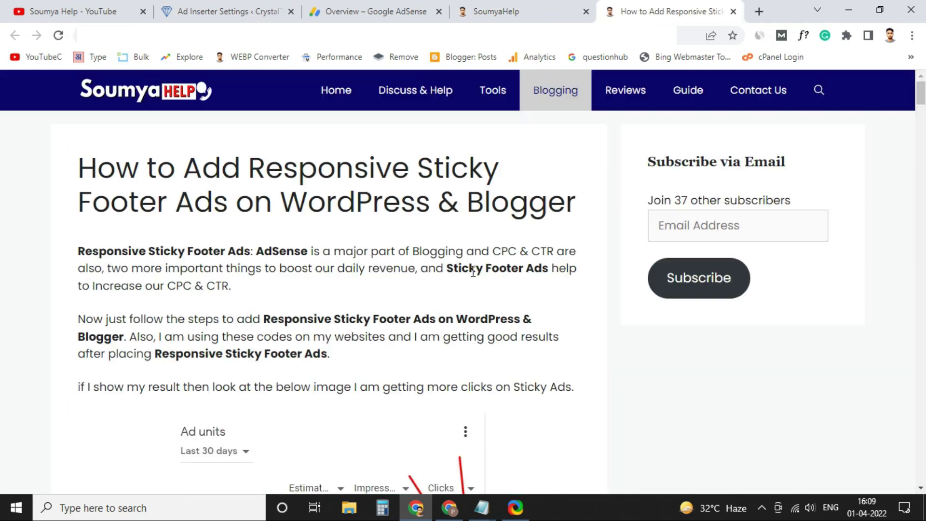
# Step: Read the article's sticky footer ad results and its recommended ad type and size, comparing them with the AdSense ad unit types
pyautogui.scroll(-1, 473, 272)
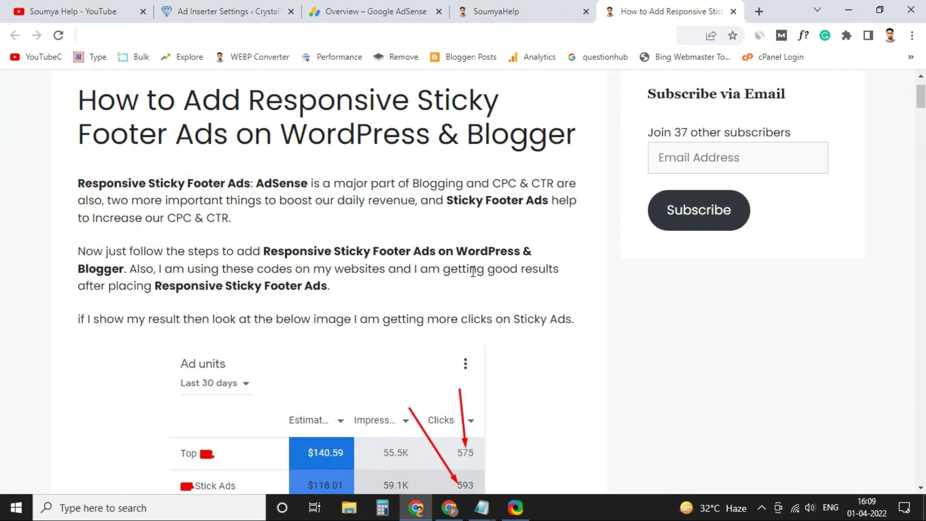
pyautogui.scroll(-3, 473, 272)
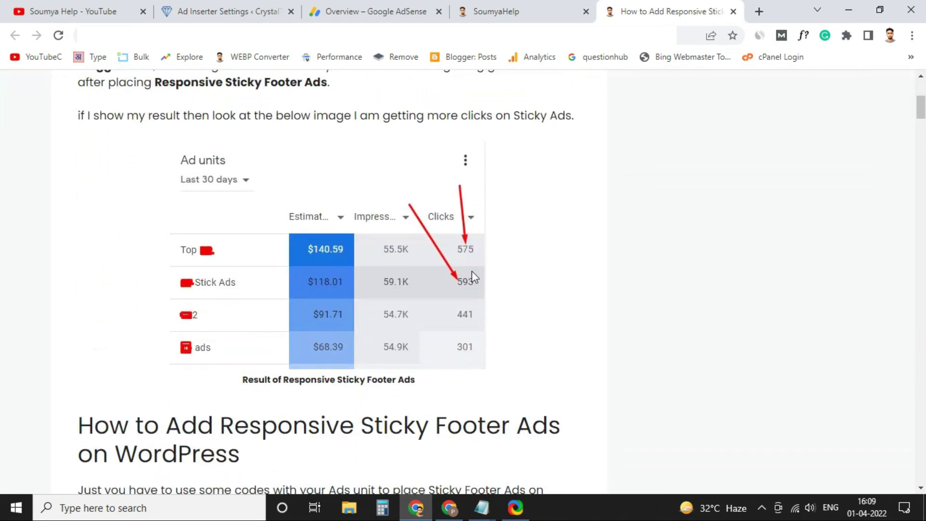
pyautogui.scroll(-3, 472, 274)
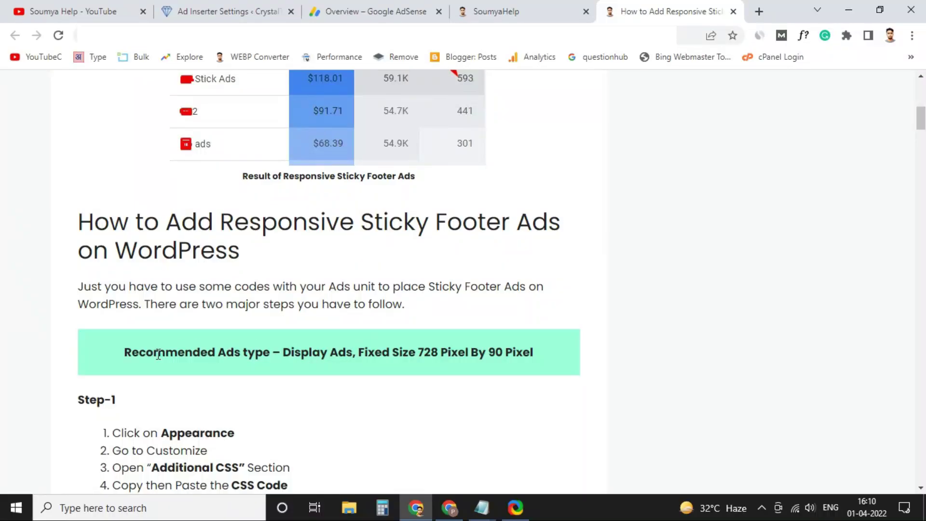
pyautogui.moveTo(122, 355); pyautogui.dragTo(271, 354)
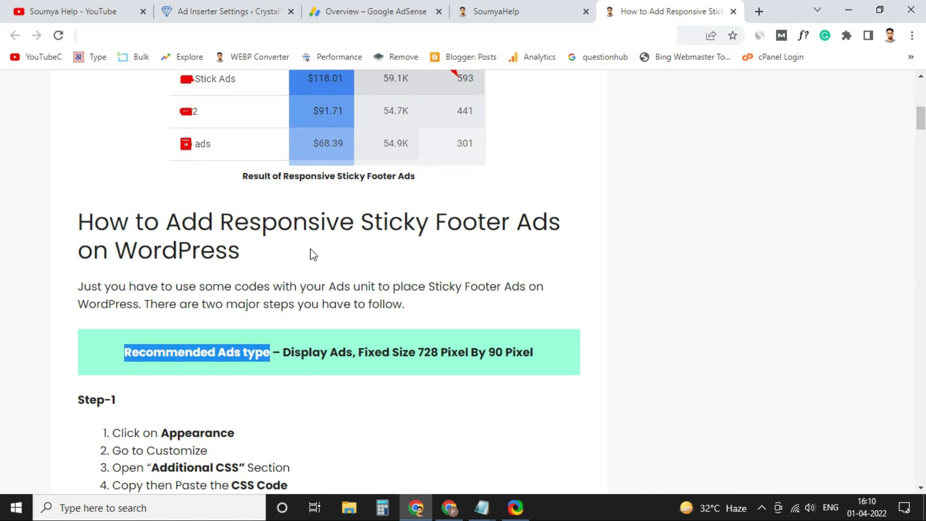
pyautogui.click(443, 4)
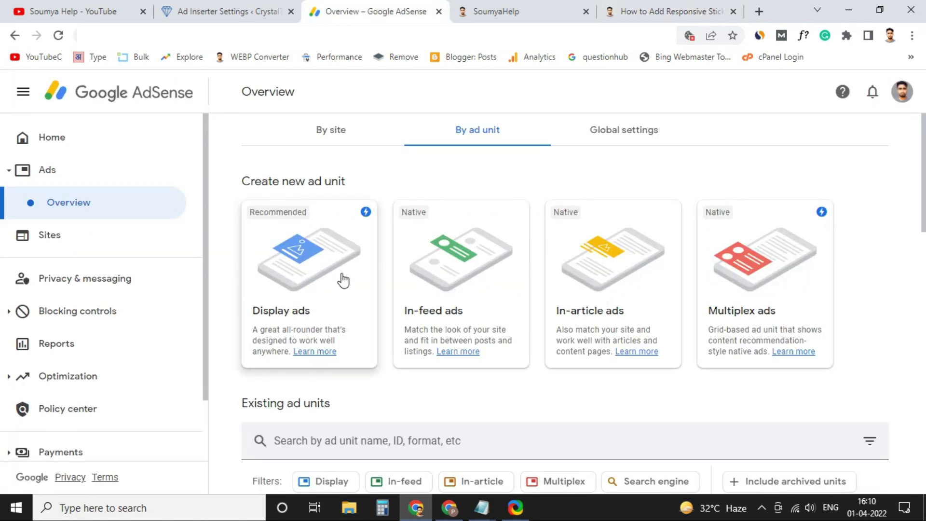
pyautogui.click(701, 6)
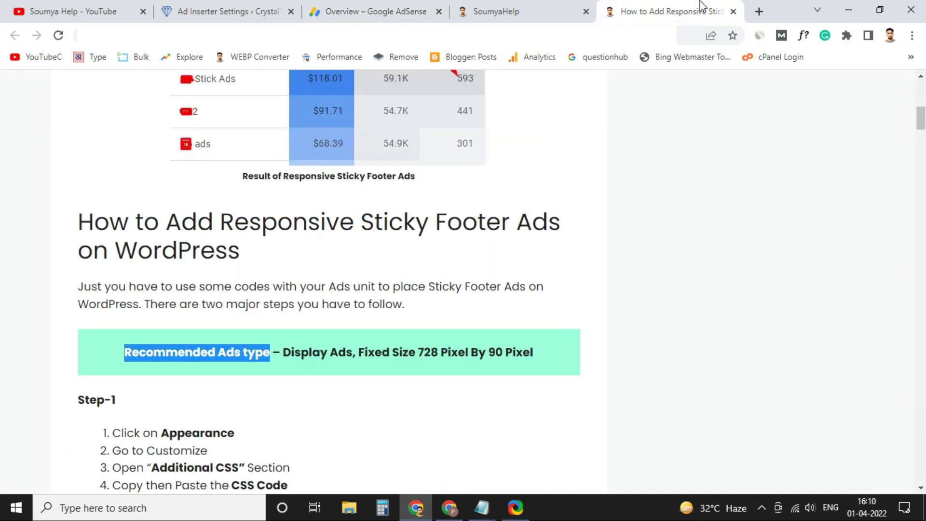
pyautogui.moveTo(417, 352); pyautogui.dragTo(502, 349)
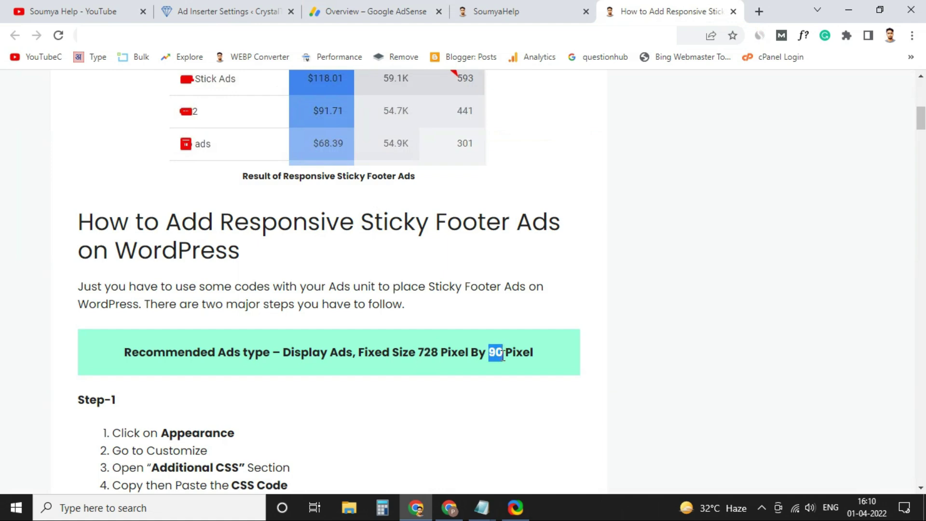
# Step: Switch to AdSense and start a new display ad unit with a Fixed size of 728 by 90
pyautogui.click(403, 10)
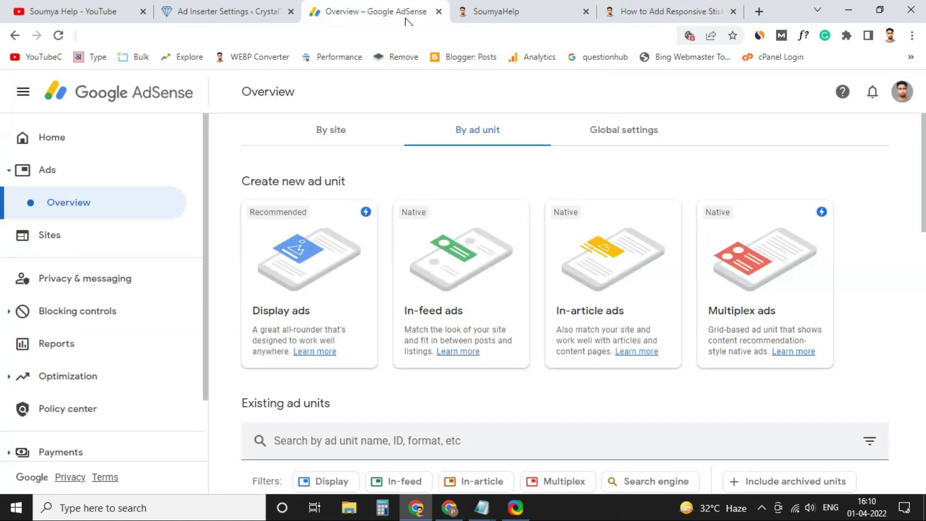
pyautogui.click(341, 289)
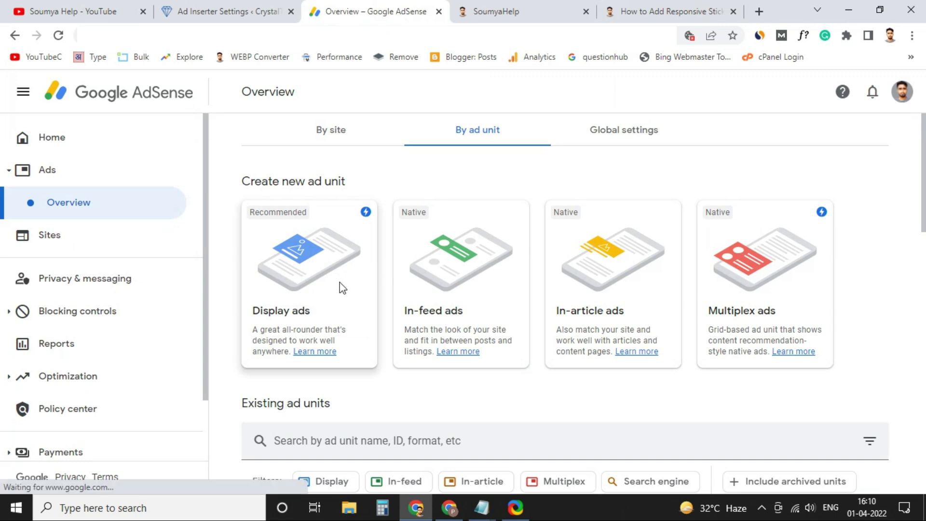
pyautogui.click(748, 159)
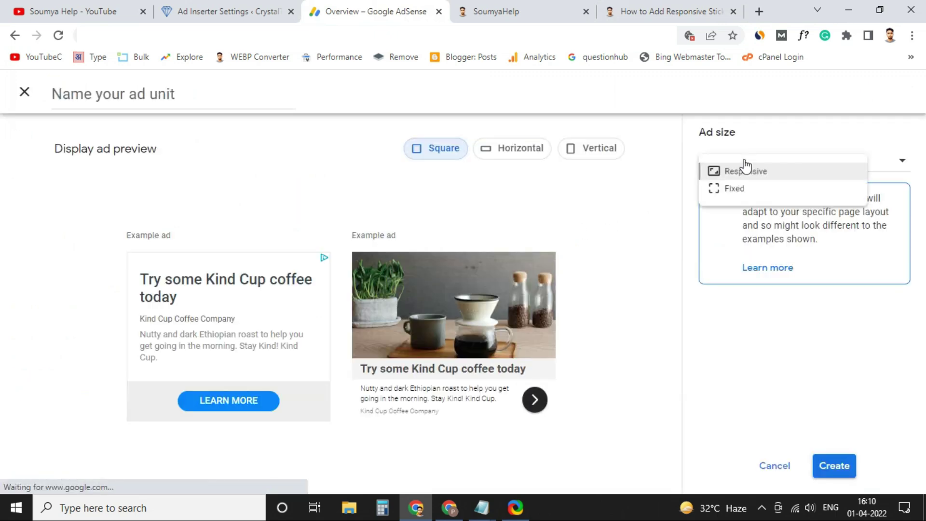
pyautogui.click(734, 200)
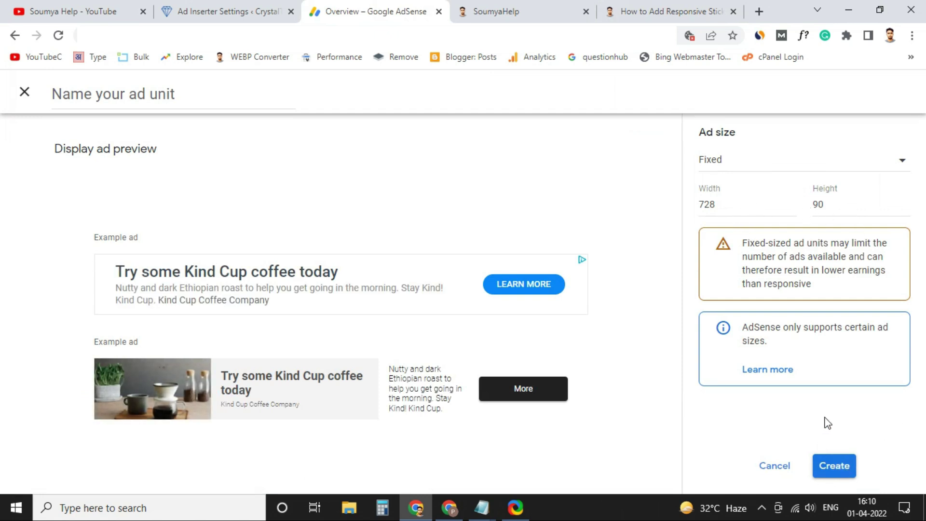
# Step: Return to the sticky footer ads article and read the Step-1 instructions for adding the CSS code
pyautogui.click(667, 5)
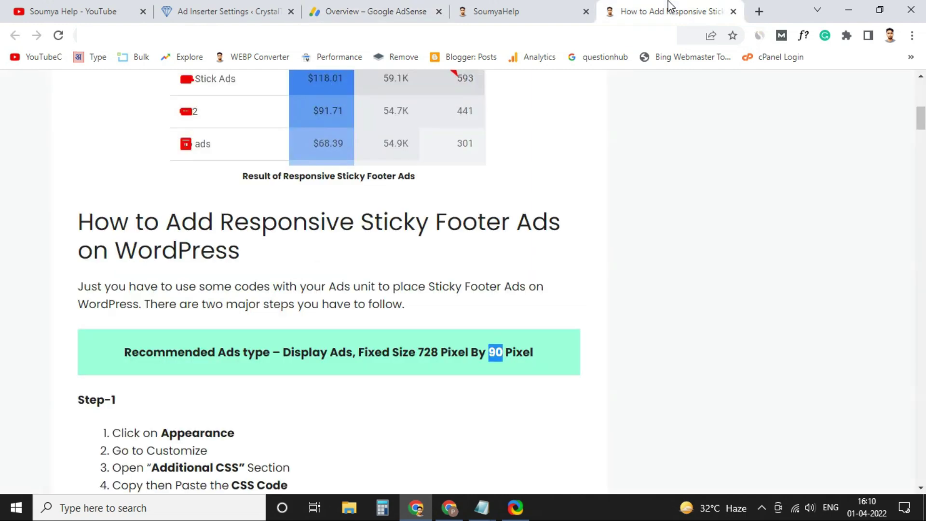
pyautogui.scroll(-4, 477, 279)
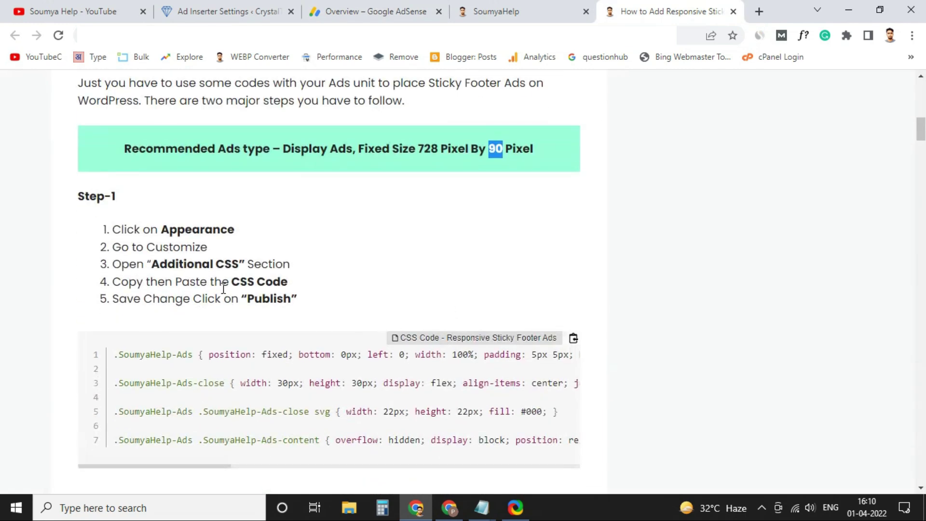
pyautogui.tripleClick(88, 196)
pyautogui.moveTo(161, 230); pyautogui.dragTo(253, 267)
pyautogui.click(265, 288)
# Step: Switch to the WordPress dashboard and open the Additional CSS section of the theme customizer
pyautogui.click(251, 9)
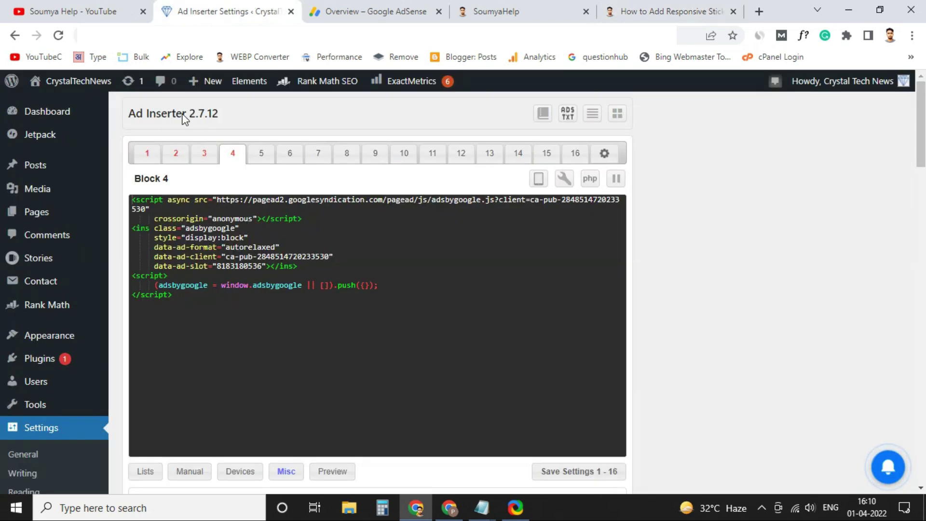
pyautogui.scroll(-1, 71, 389)
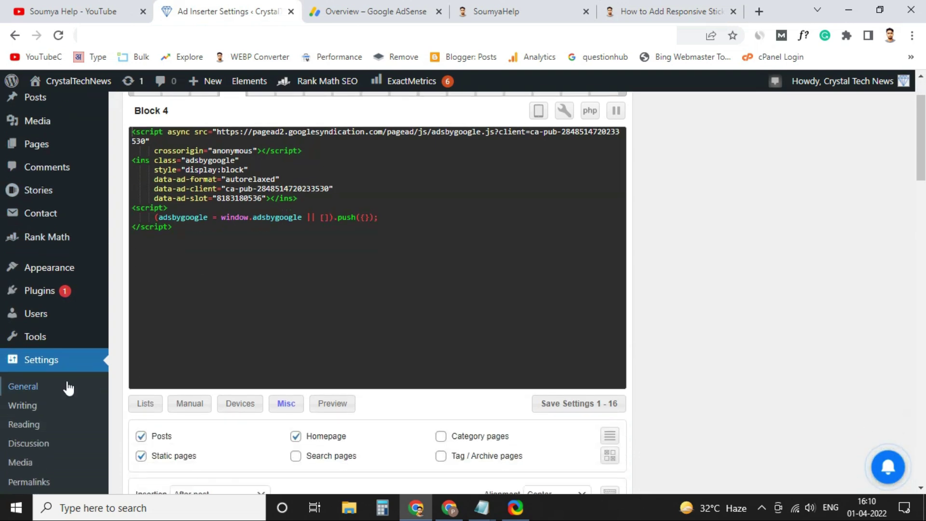
pyautogui.moveTo(41, 280)
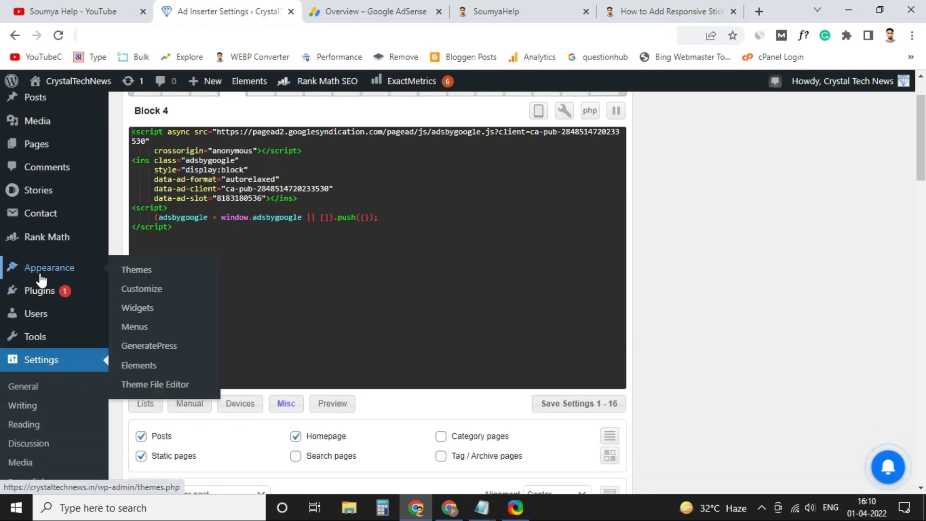
pyautogui.click(139, 291)
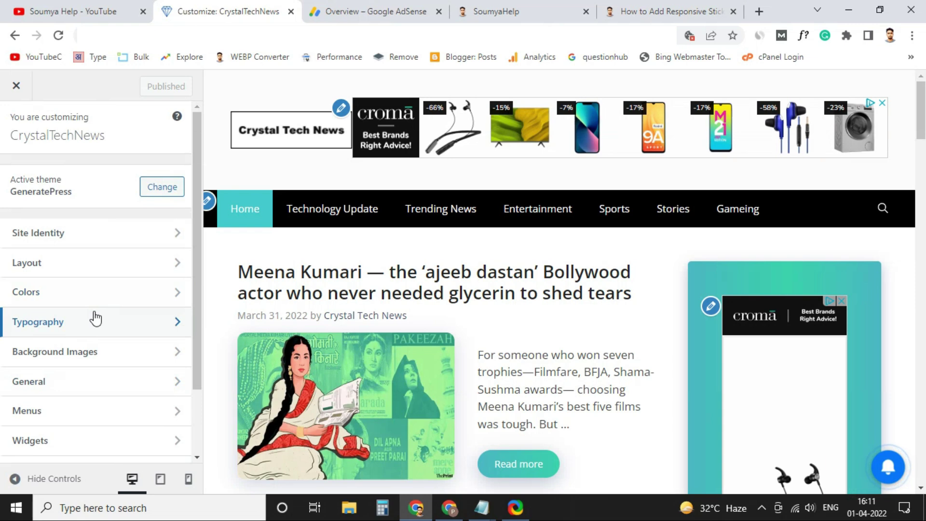
pyautogui.scroll(-2, 107, 359)
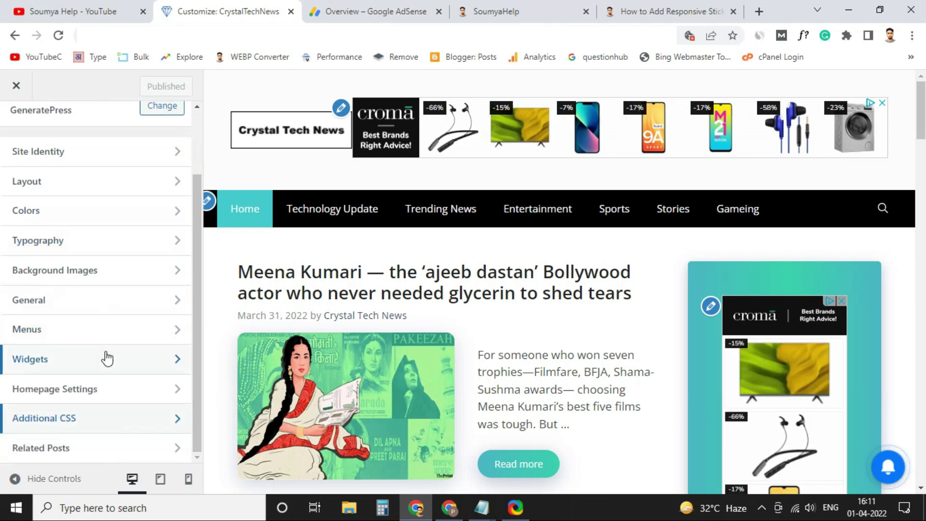
pyautogui.click(75, 420)
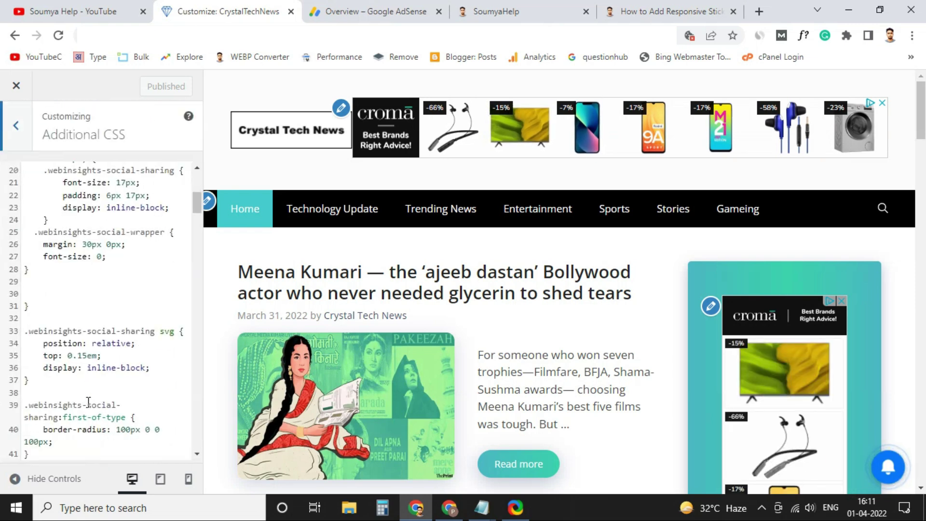
# Step: Add two new lines after the last rule of the Additional CSS code
pyautogui.scroll(-20, 88, 401)
pyautogui.scroll(-20, 106, 371)
pyautogui.scroll(-6, 105, 371)
pyautogui.click(62, 453)
pyautogui.press('Return')
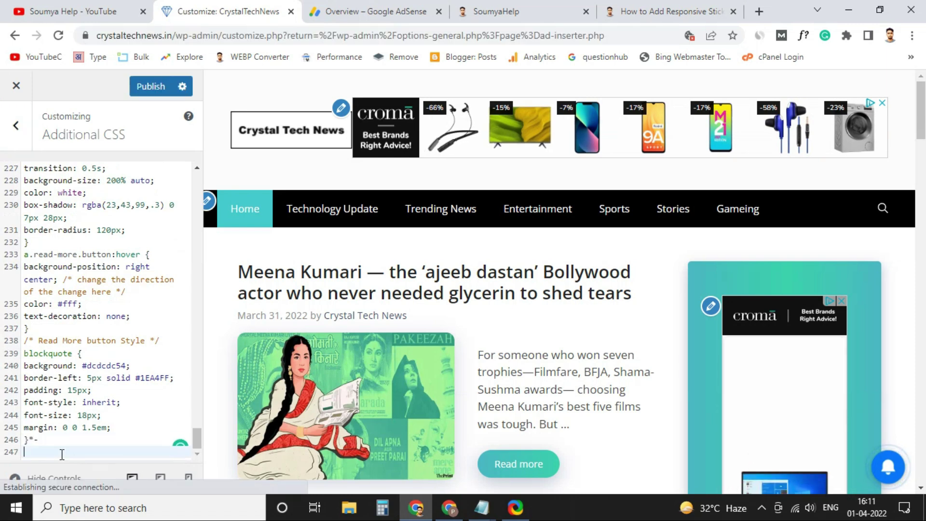
pyautogui.press('Return')
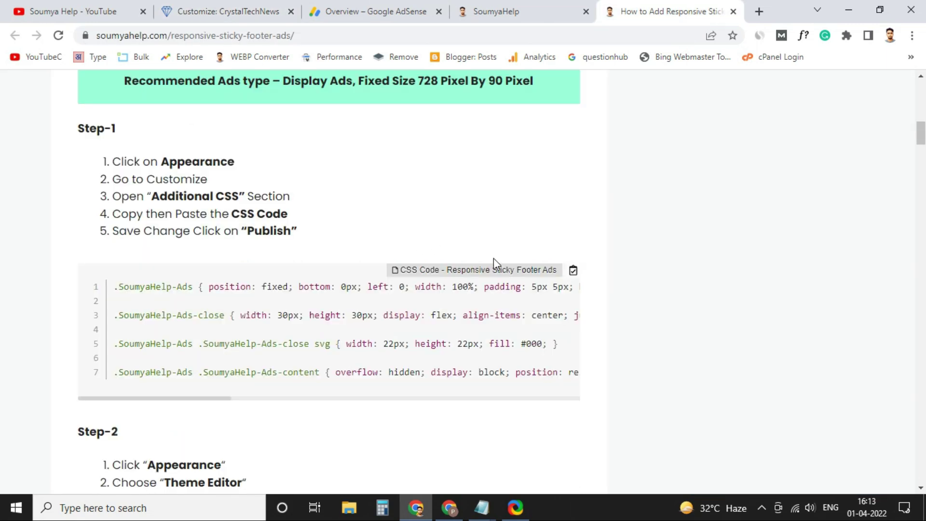
# Step: Copy the article's Responsive Sticky Footer Ads CSS code, paste it at the end of the Additional CSS and publish the changes
pyautogui.click(573, 271)
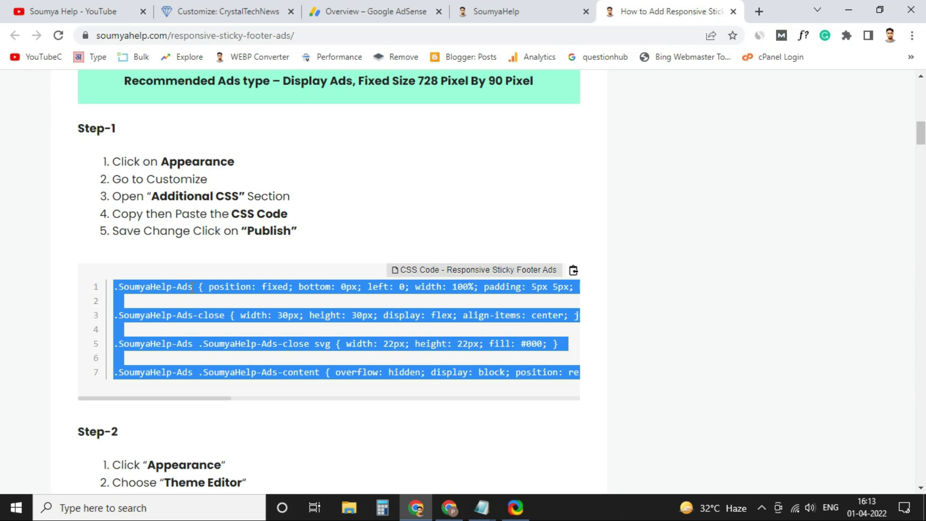
pyautogui.click(258, 10)
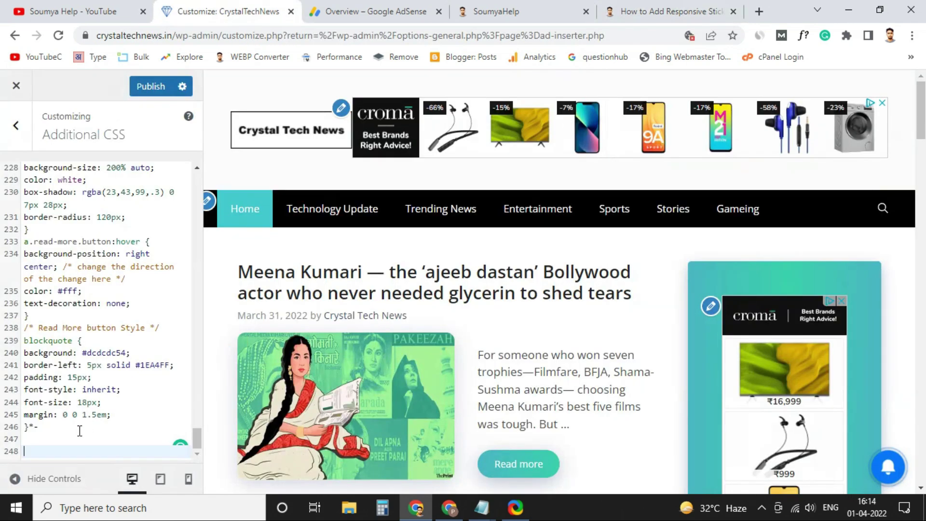
pyautogui.hotkey('ctrl', 'v')
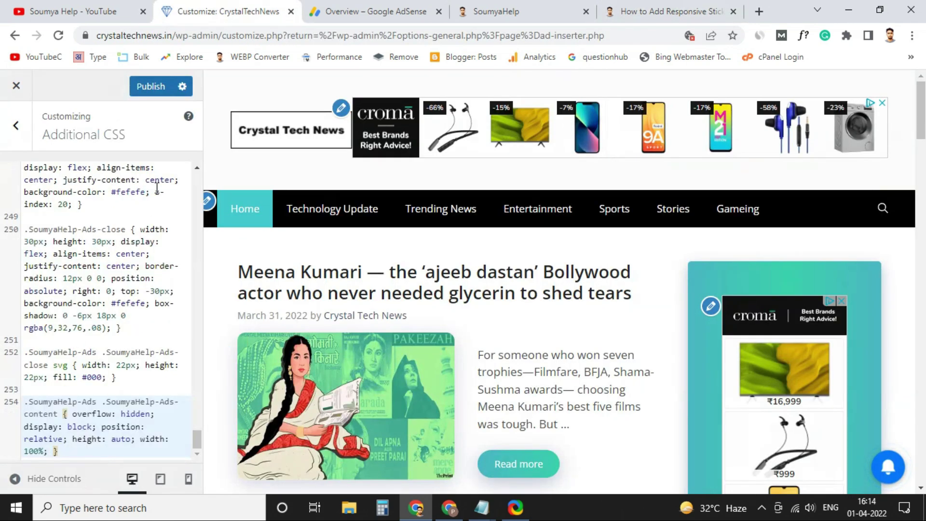
pyautogui.click(151, 88)
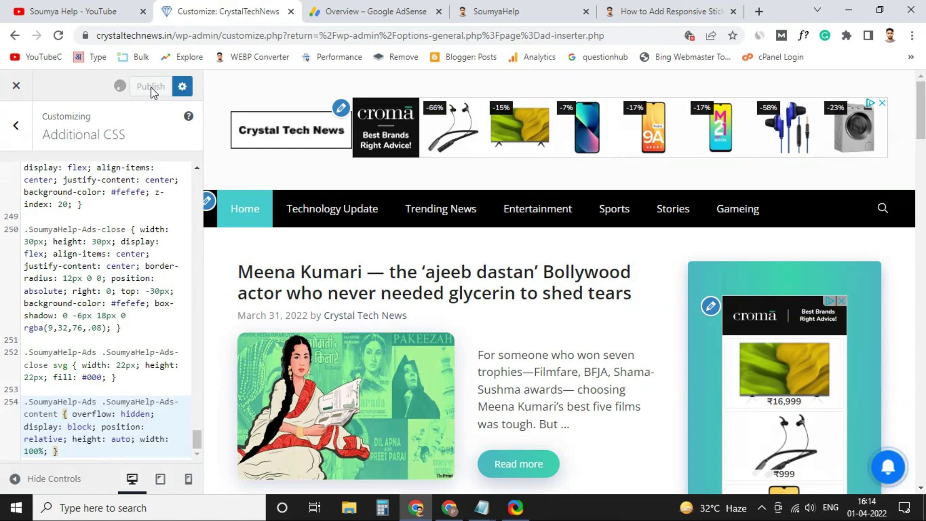
# Step: Return to the sticky footer ads article and copy the Step-2 HTML Code for Responsive Sticky Footer Ads
pyautogui.click(645, 6)
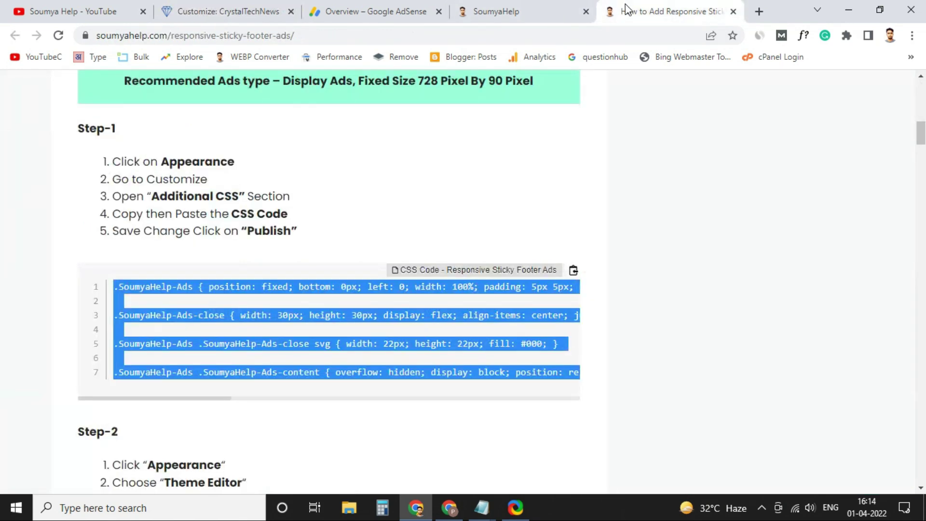
pyautogui.scroll(-6, 296, 330)
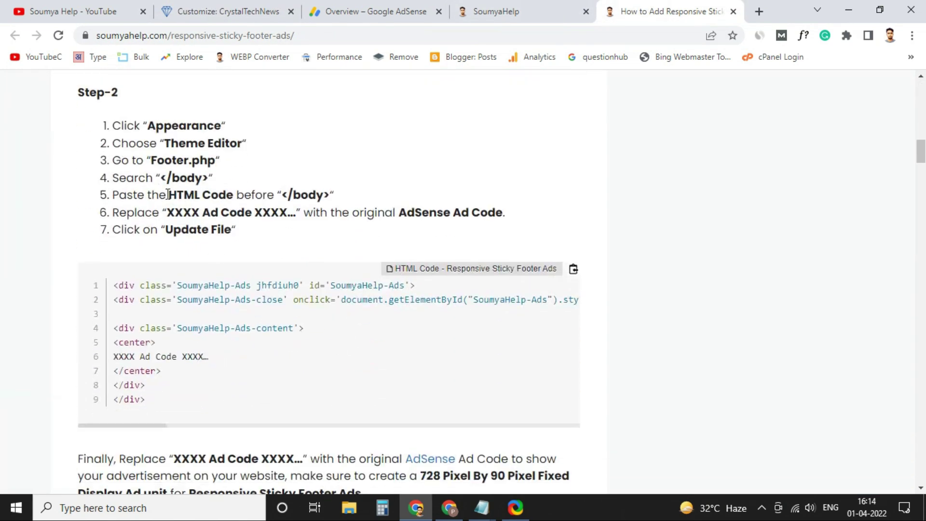
pyautogui.click(573, 271)
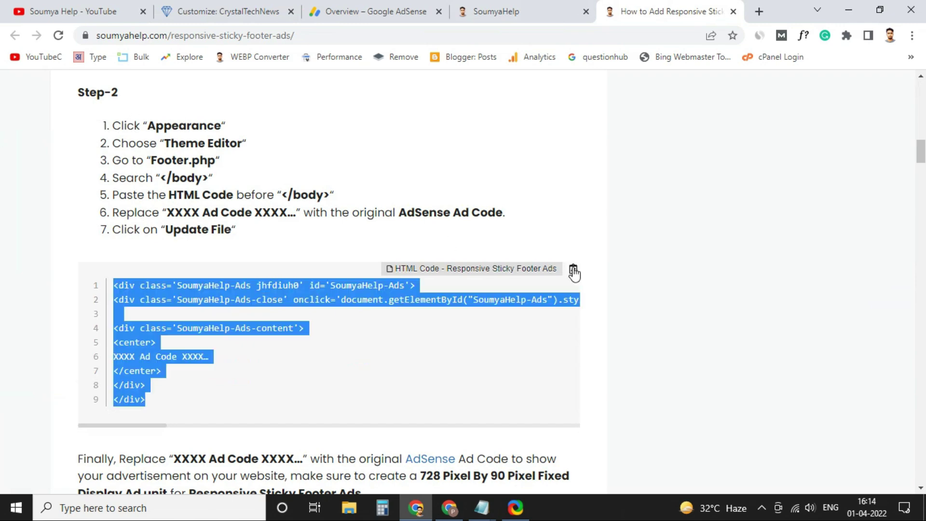
# Step: Switch back to the WordPress site, close the theme customizer and open the Theme File Editor
pyautogui.click(241, 11)
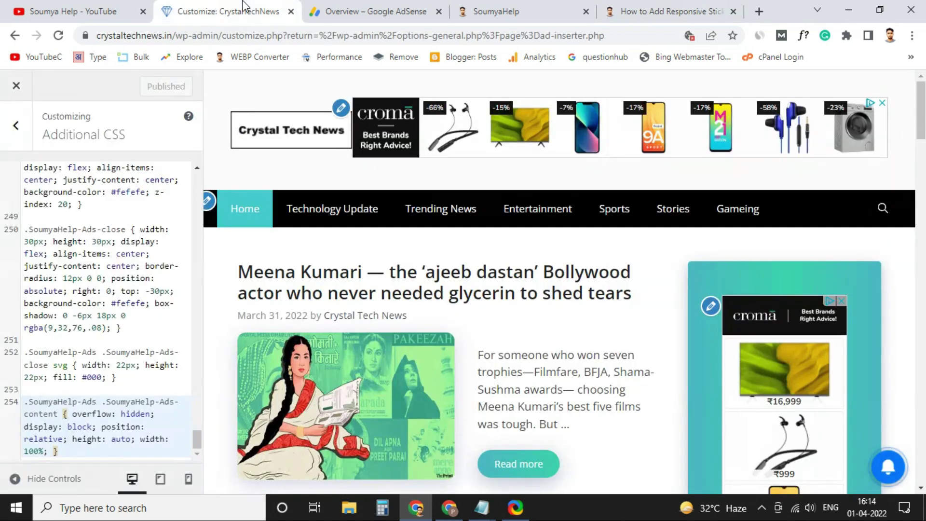
pyautogui.click(24, 91)
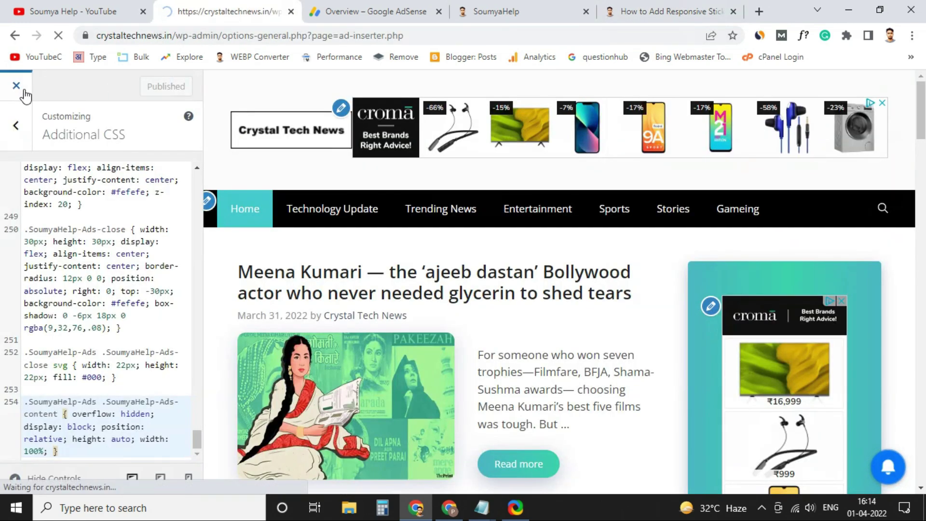
pyautogui.scroll(-7, 51, 400)
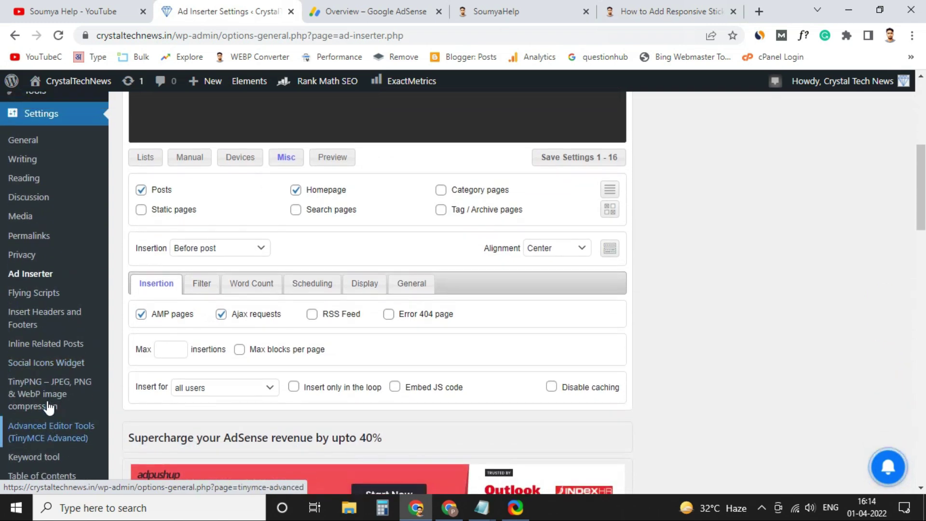
pyautogui.scroll(4, 48, 406)
pyautogui.moveTo(62, 199)
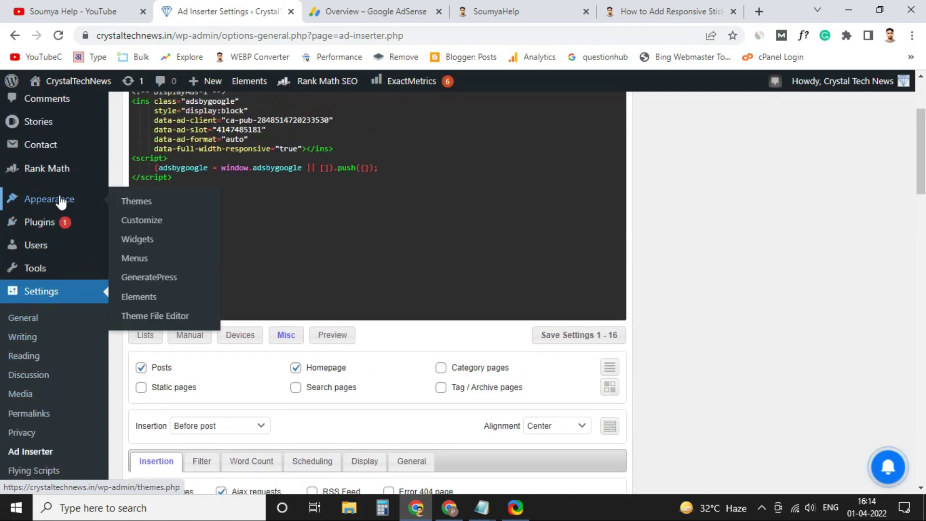